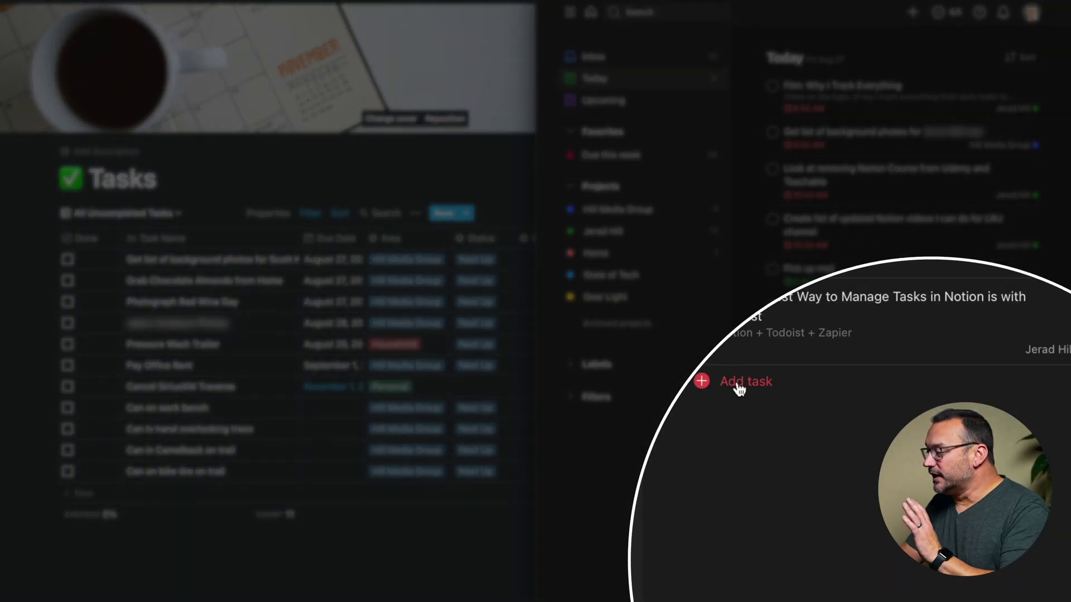
Add a Todoist task "This is a test task" to the Hill Media Group project, due today at 5:30pm
{"action": "left_click", "coordinate": [742, 382]}
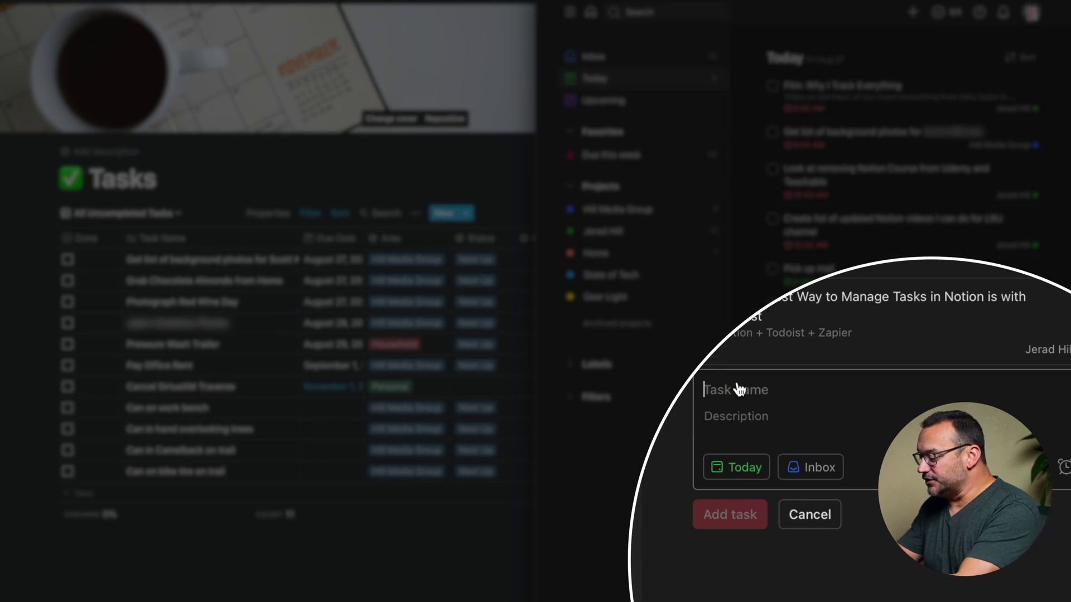
{"action": "type", "text": "This is a te"}
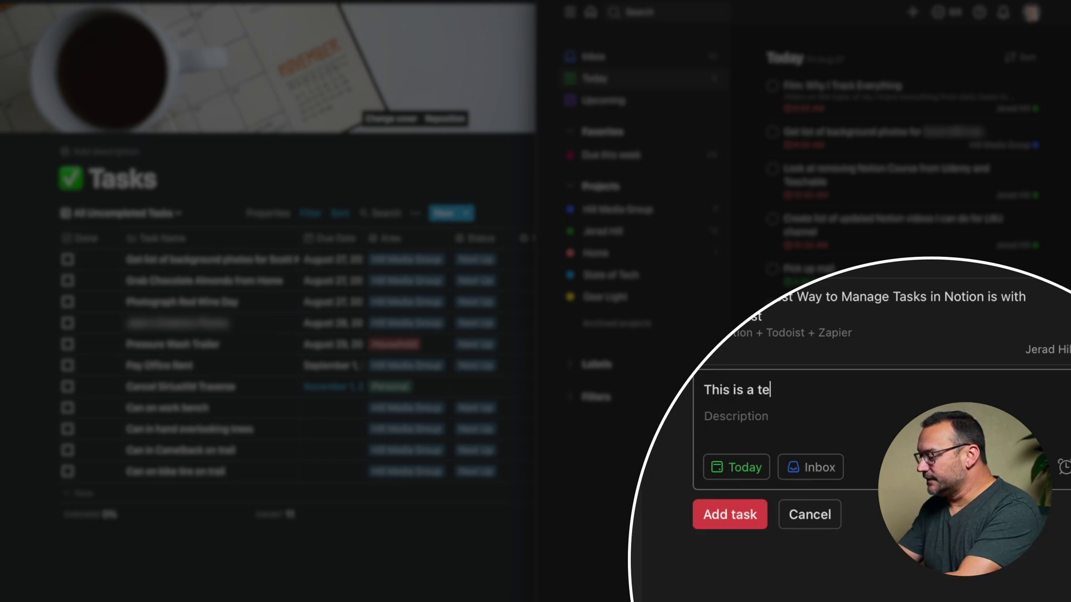
{"action": "type", "text": "st task #hi"}
{"action": "key", "text": "Return"}
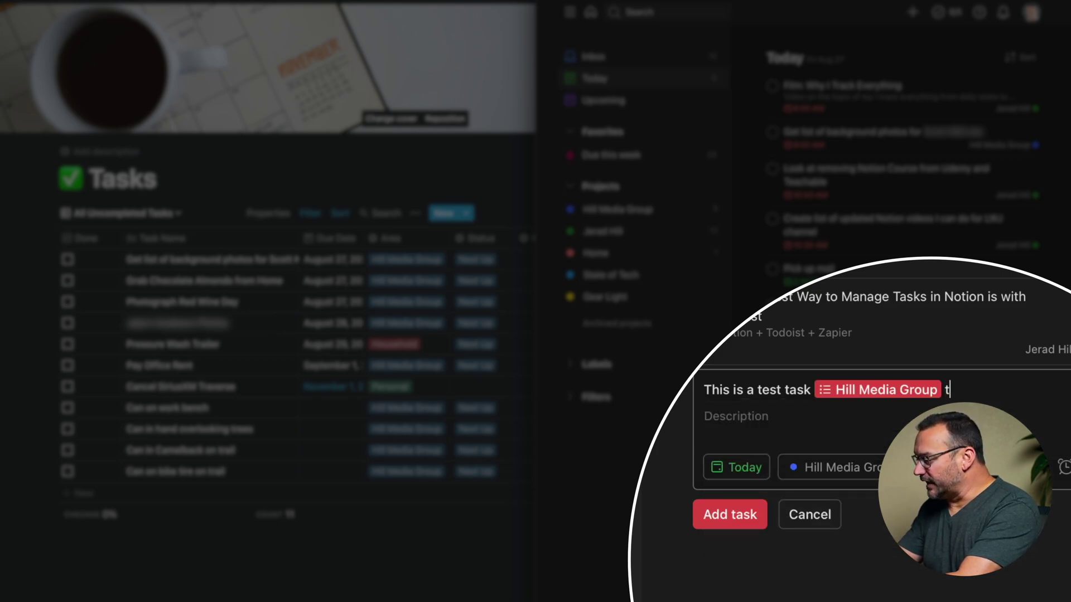
{"action": "type", "text": ":30"}
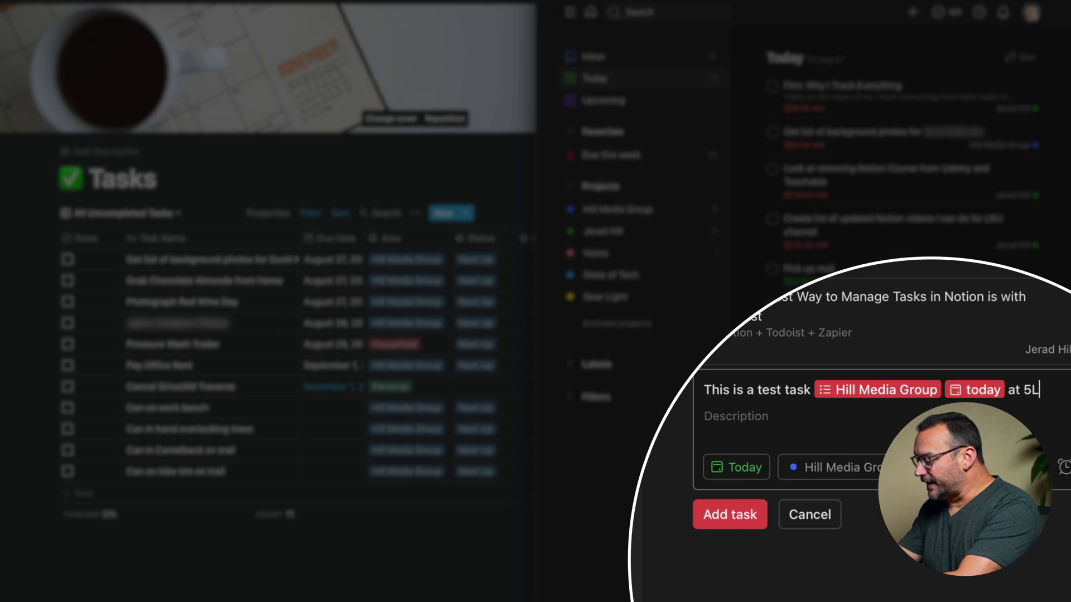
{"action": "type", "text": "pm"}
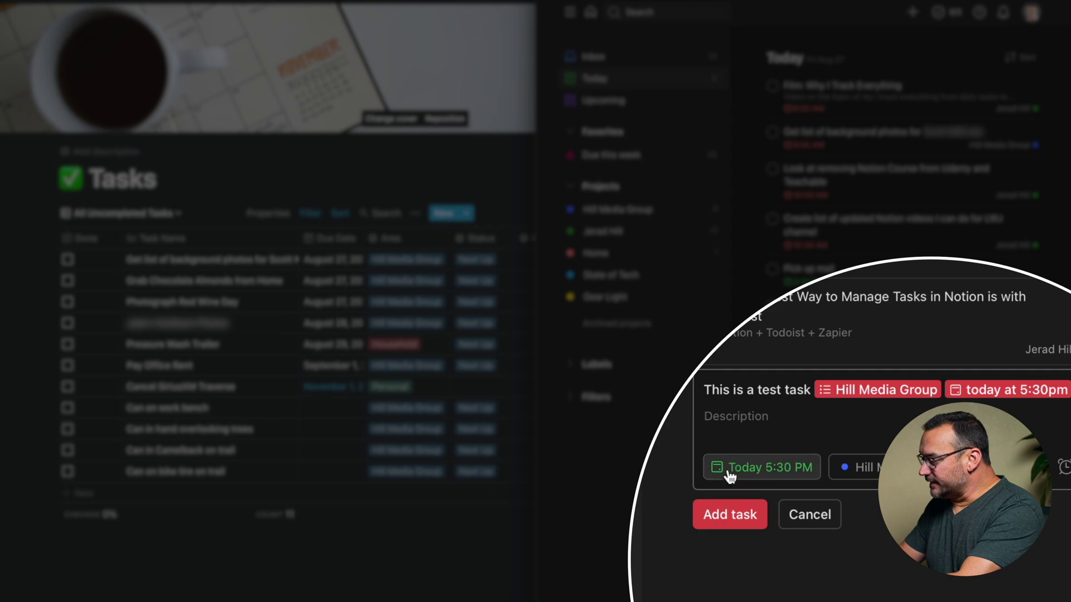
{"action": "left_click", "coordinate": [727, 516]}
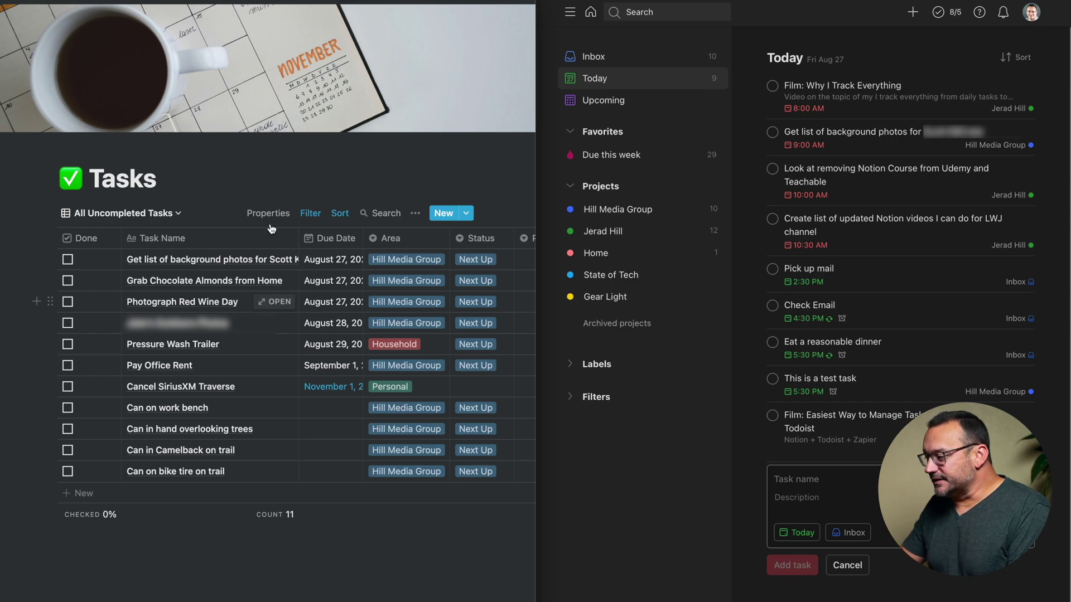
Open the "Photograph Red Wine Day" task in the Notion Tasks database and tag it Retained Work
{"action": "left_click", "coordinate": [273, 302]}
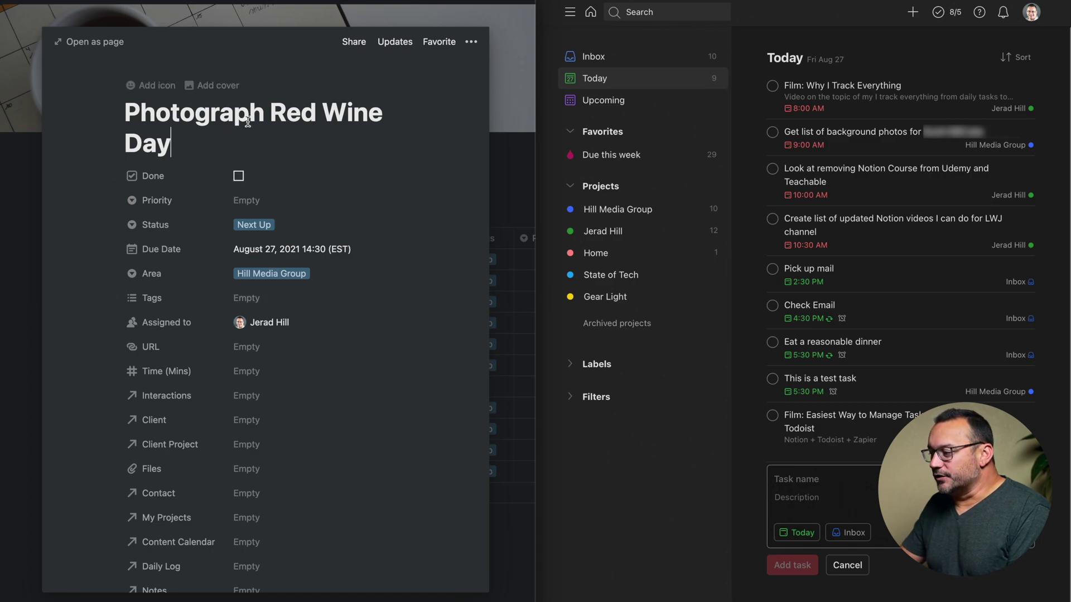
{"action": "scroll", "coordinate": [229, 127], "scroll_direction": "down", "scroll_amount": 2}
{"action": "scroll", "coordinate": [227, 127], "scroll_direction": "up", "scroll_amount": 2}
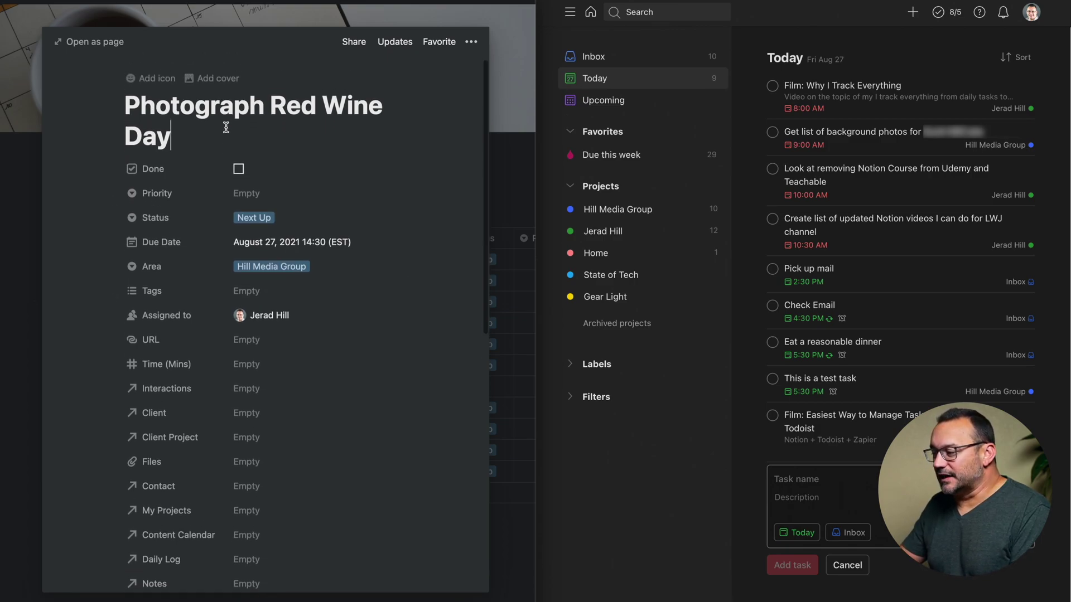
{"action": "left_click", "coordinate": [226, 127]}
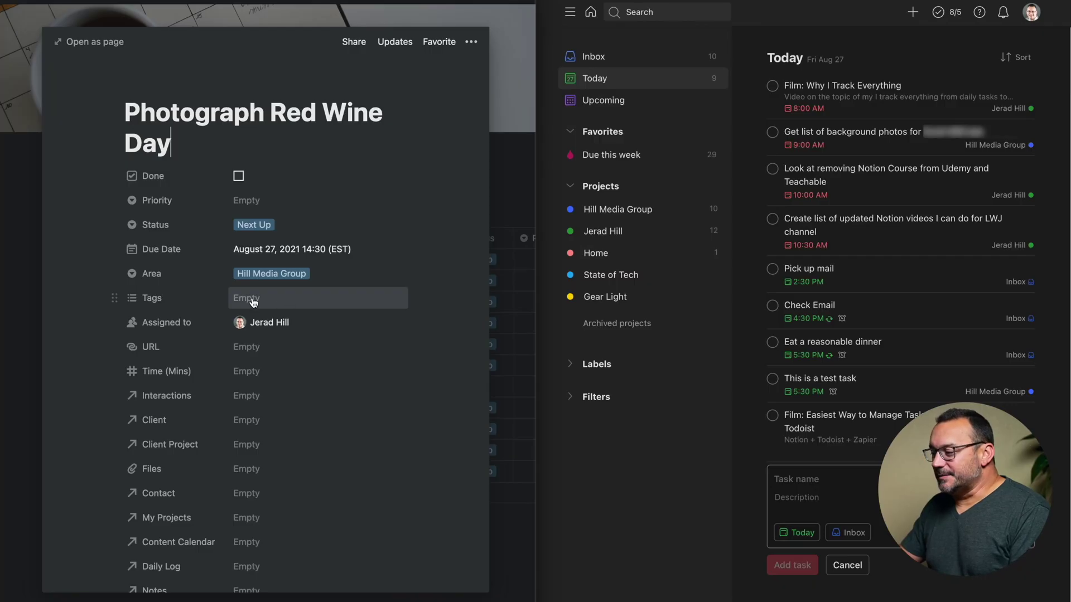
{"action": "left_click", "coordinate": [253, 301]}
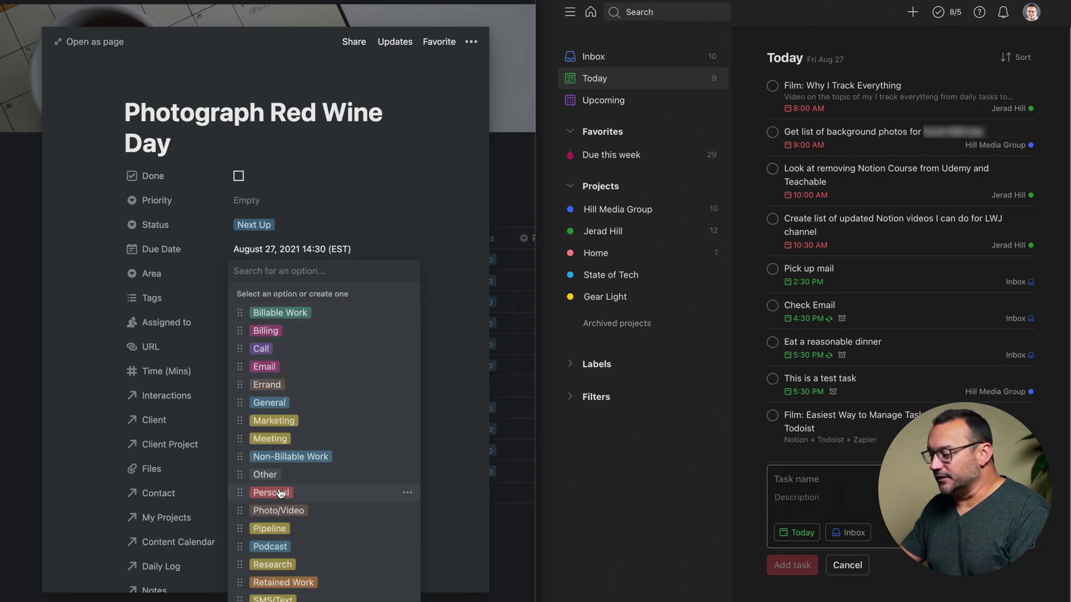
{"action": "left_click", "coordinate": [282, 582]}
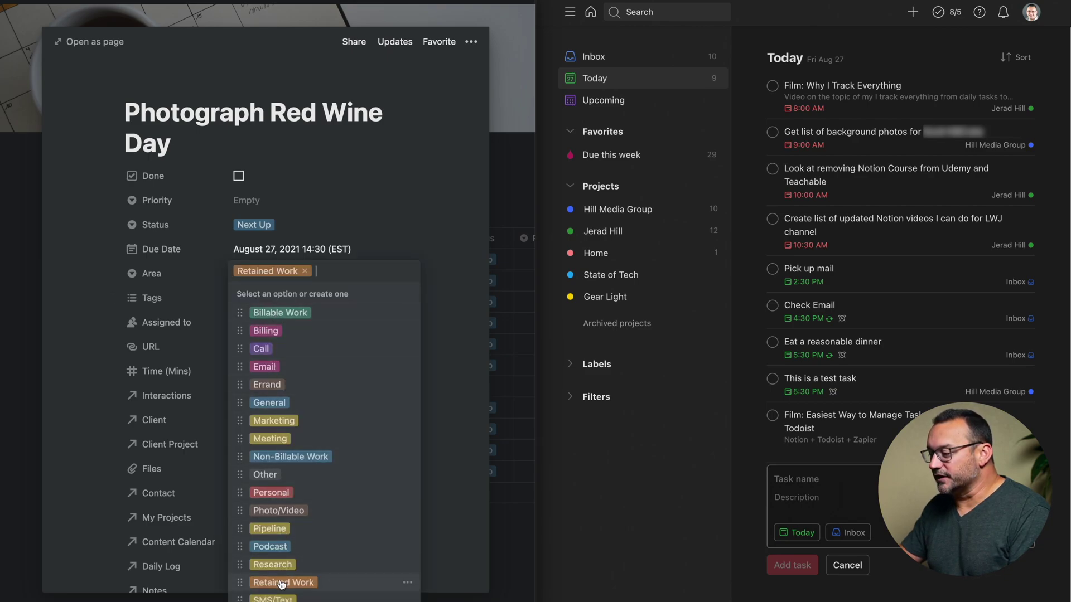
{"action": "left_click", "coordinate": [167, 338]}
Set the task's Time (Mins) property to 120
{"action": "scroll", "coordinate": [257, 345], "scroll_direction": "down", "scroll_amount": 4}
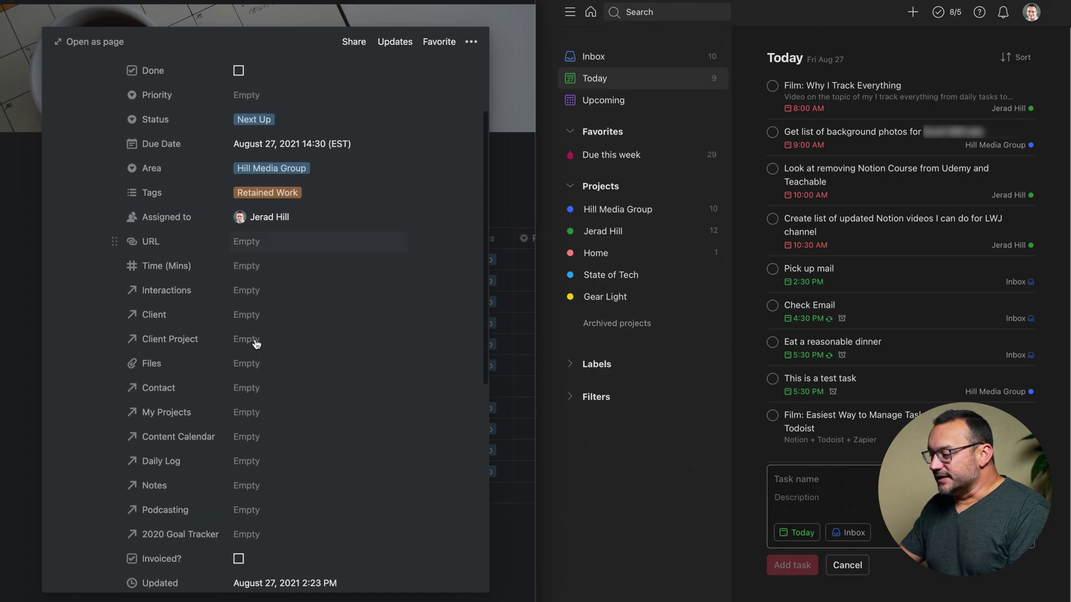
{"action": "left_click", "coordinate": [233, 263]}
{"action": "type", "text": "1"}
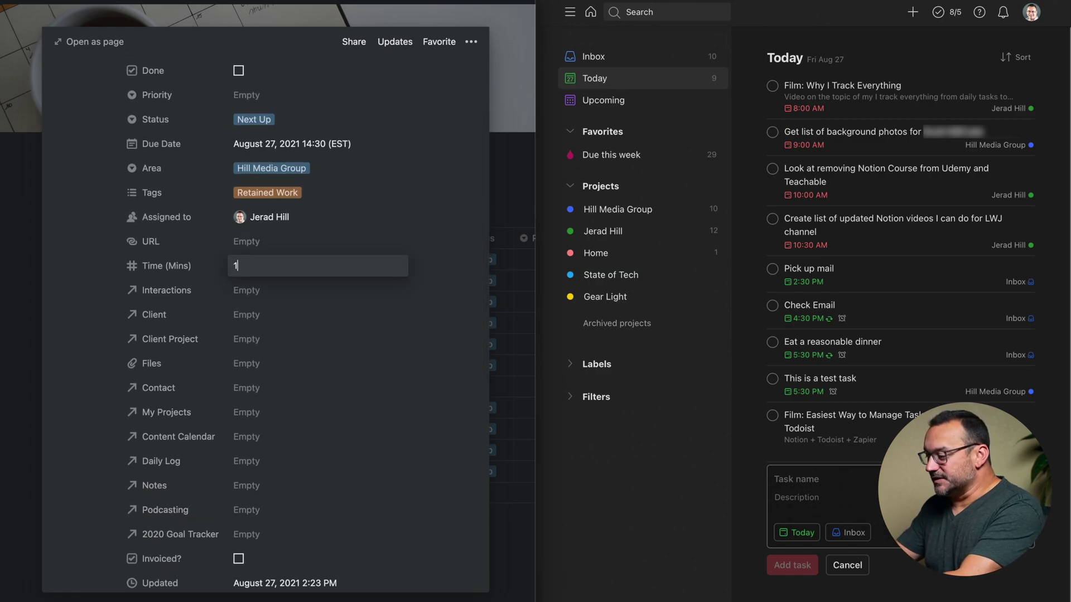
{"action": "type", "text": "20"}
{"action": "key", "text": "Return"}
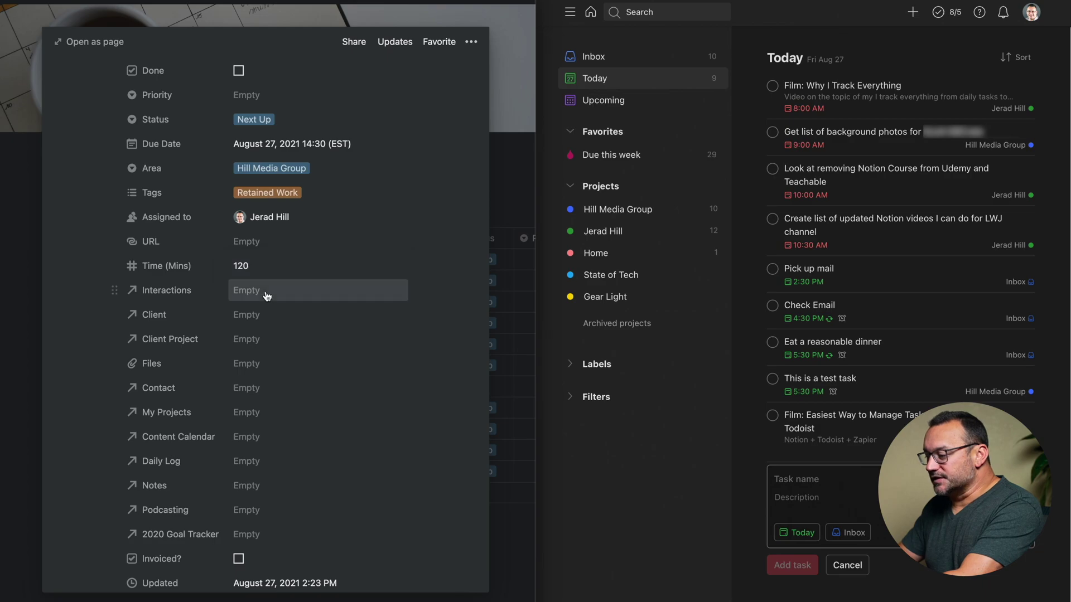
Look over the task's Interactions, Area and remaining properties, and close the task page
{"action": "left_click", "coordinate": [263, 290]}
{"action": "left_click", "coordinate": [279, 252]}
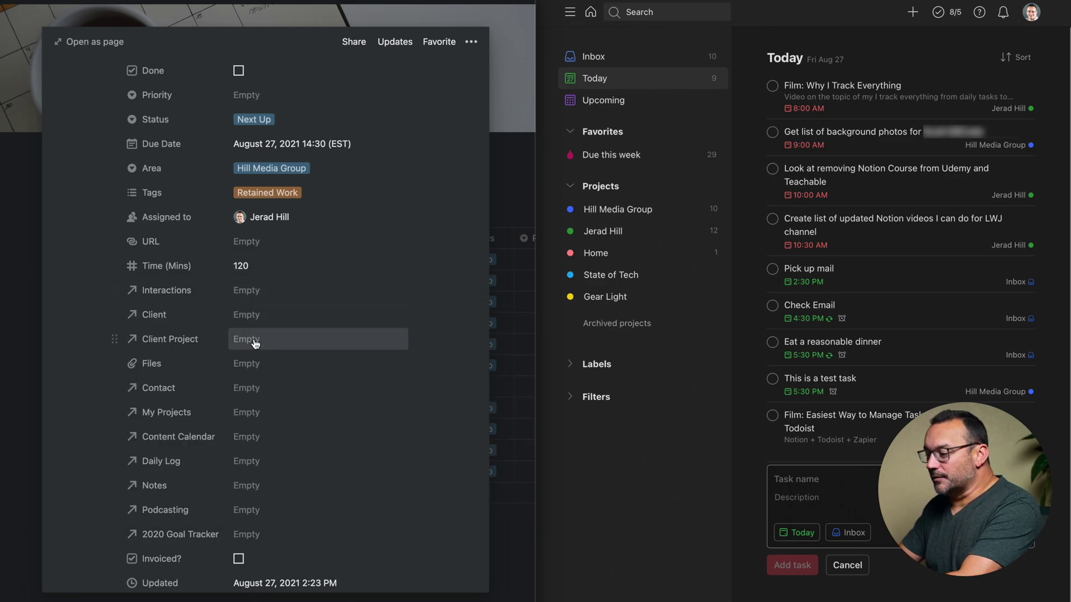
{"action": "scroll", "coordinate": [254, 343], "scroll_direction": "down", "scroll_amount": 10}
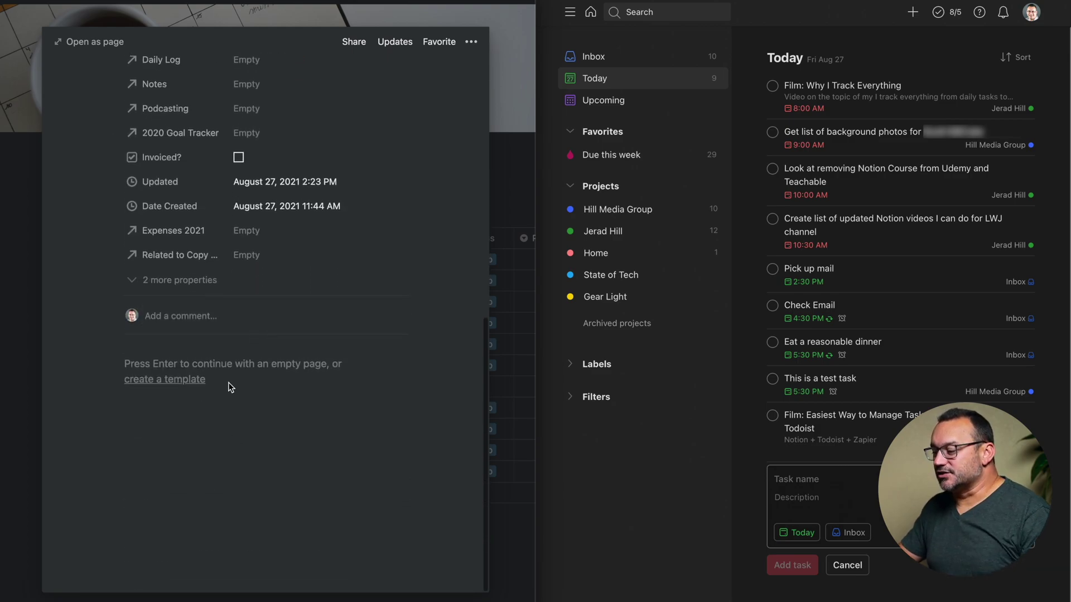
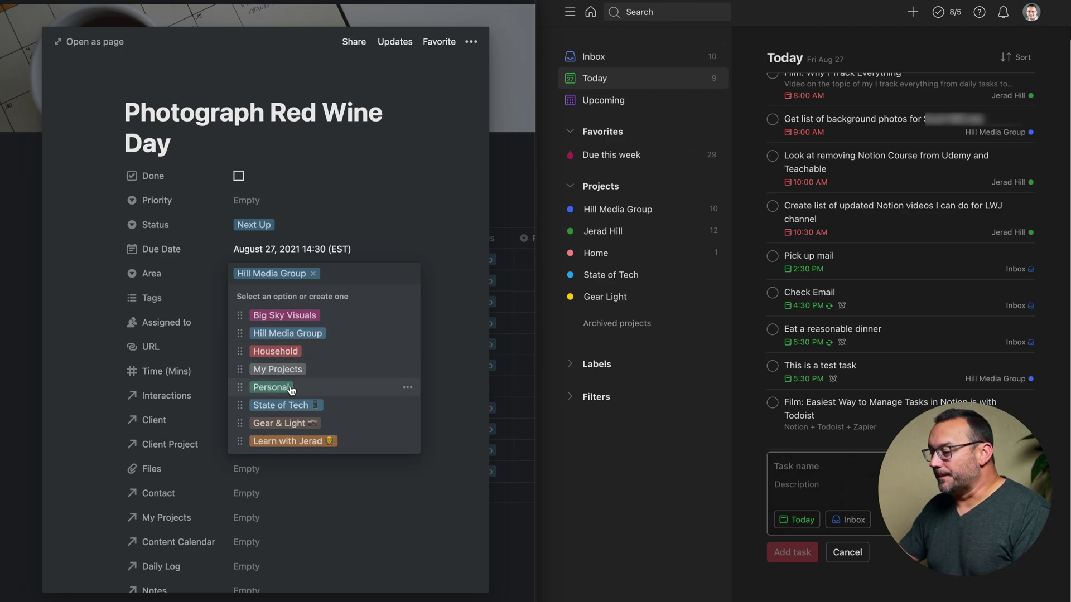
{"action": "left_click", "coordinate": [408, 206]}
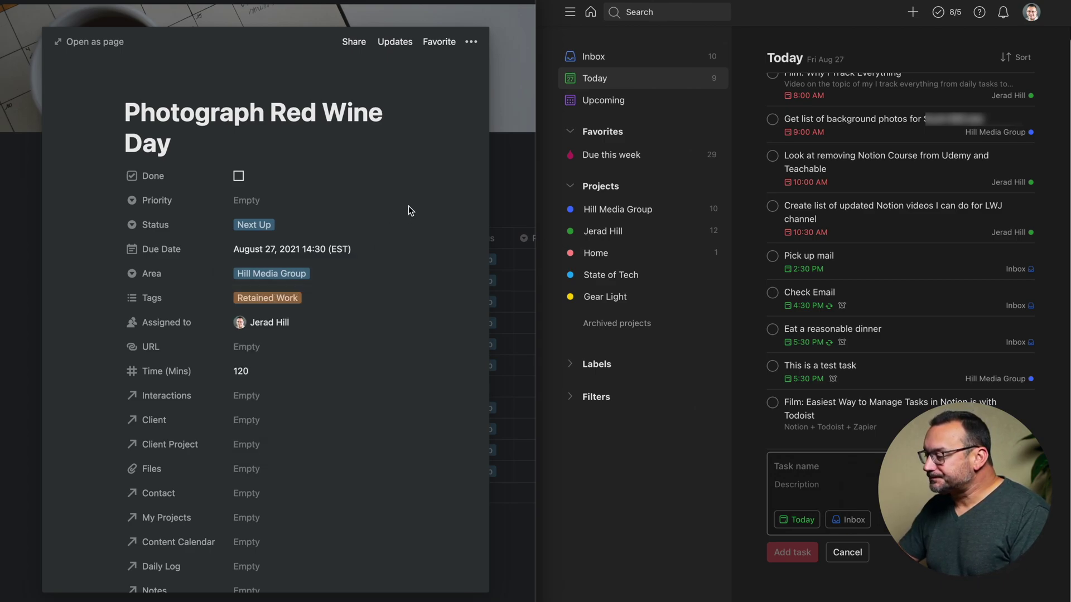
{"action": "left_click", "coordinate": [511, 169]}
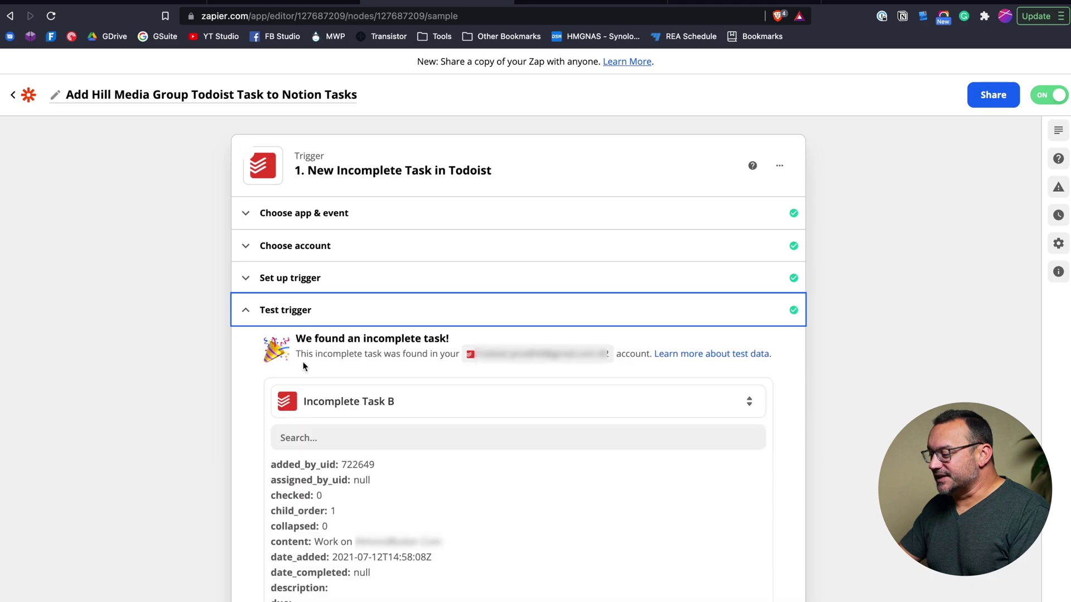
In Zapier, review the sample data in the Todoist trigger test and continue to the Create Database Item action
{"action": "scroll", "coordinate": [312, 346], "scroll_direction": "down", "scroll_amount": 4}
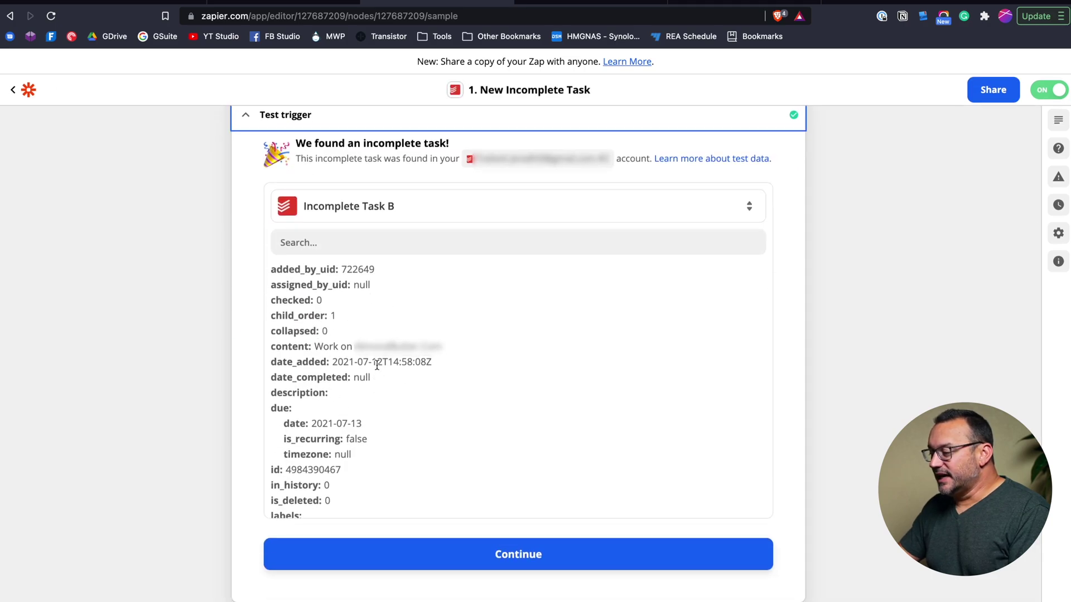
{"action": "scroll", "coordinate": [330, 365], "scroll_direction": "down", "scroll_amount": 3}
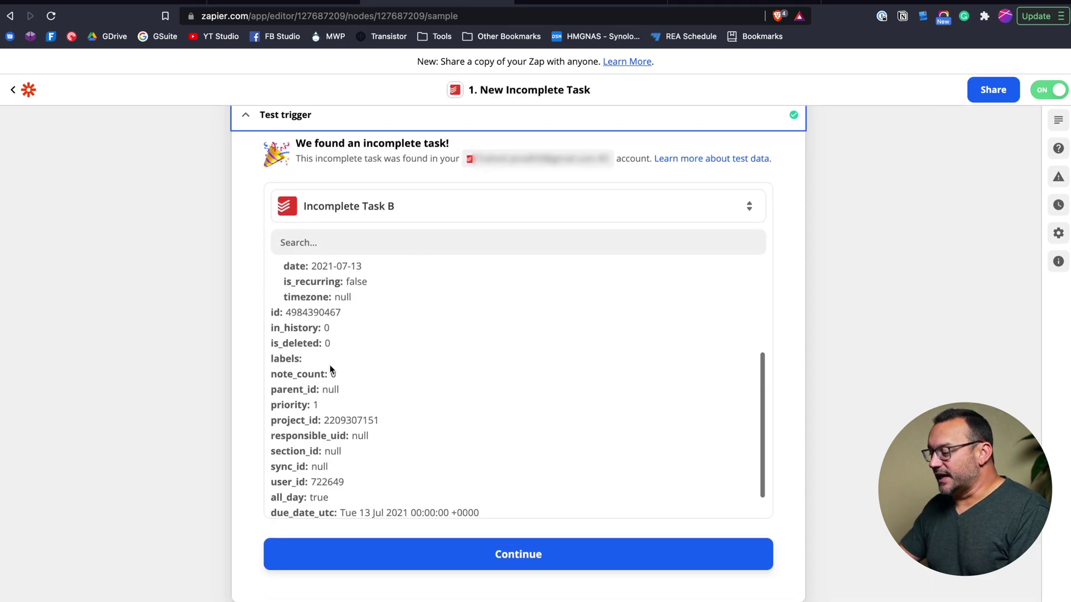
{"action": "left_click", "coordinate": [364, 553]}
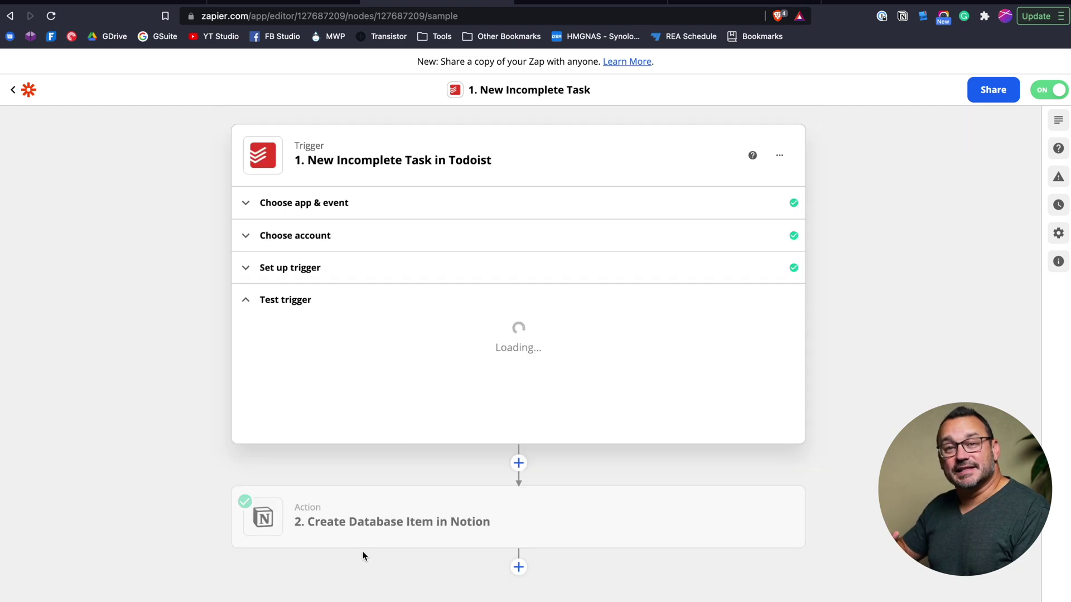
{"action": "left_click", "coordinate": [441, 279]}
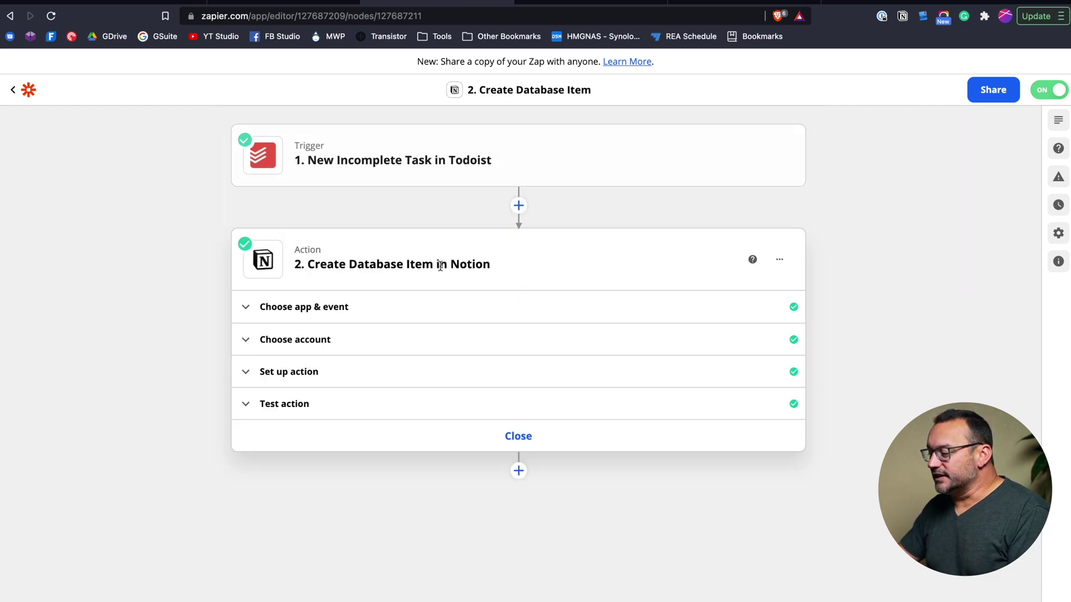
Examine the available action events for the Notion action and open its field setup
{"action": "left_click", "coordinate": [371, 312]}
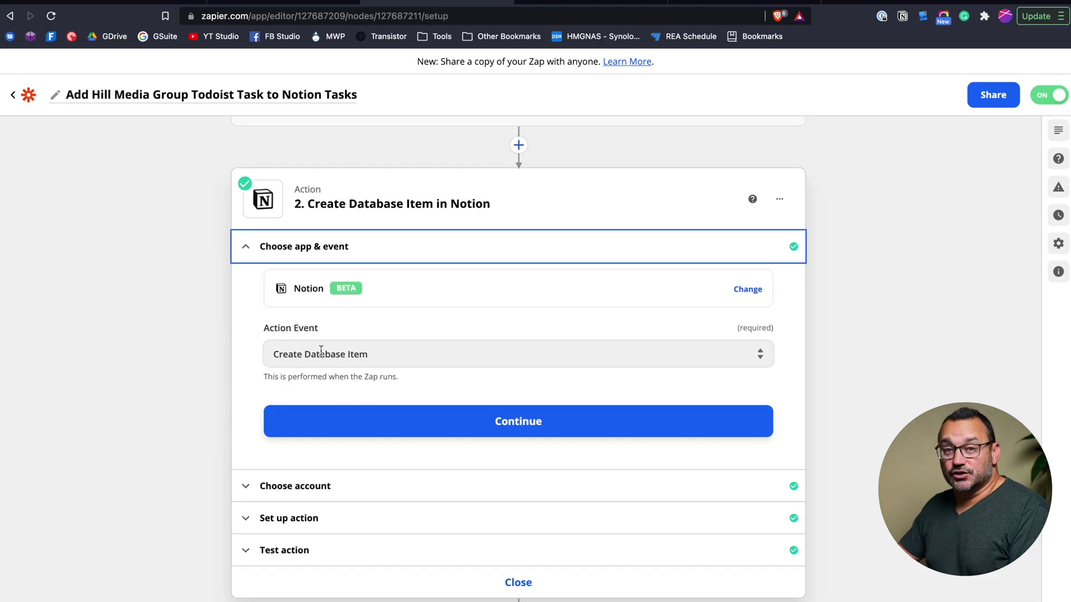
{"action": "left_click", "coordinate": [321, 350]}
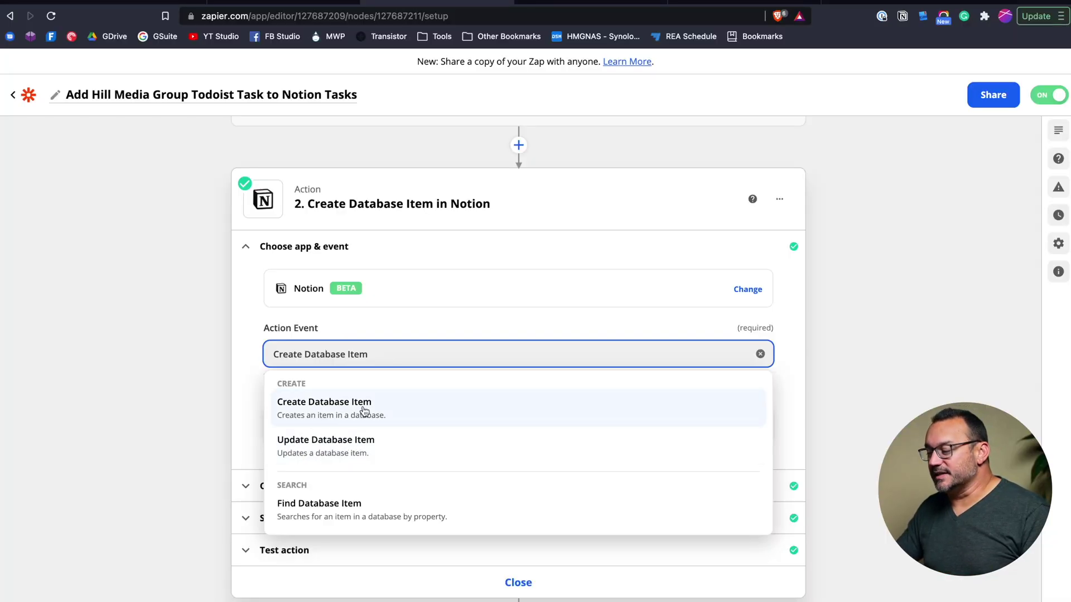
{"action": "left_click", "coordinate": [248, 404]}
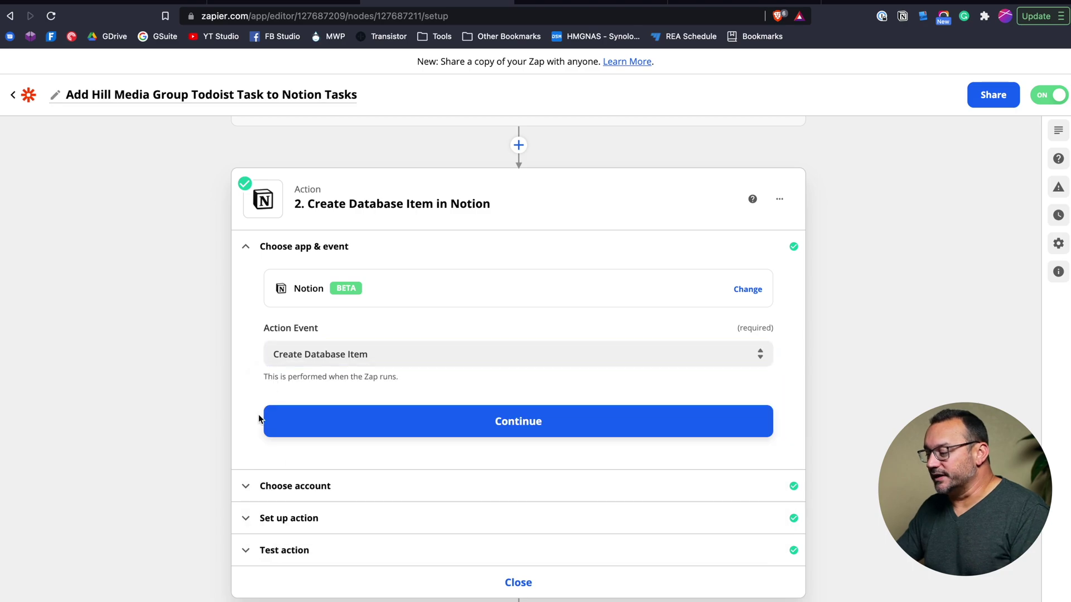
{"action": "left_click", "coordinate": [312, 488]}
{"action": "left_click", "coordinate": [304, 511]}
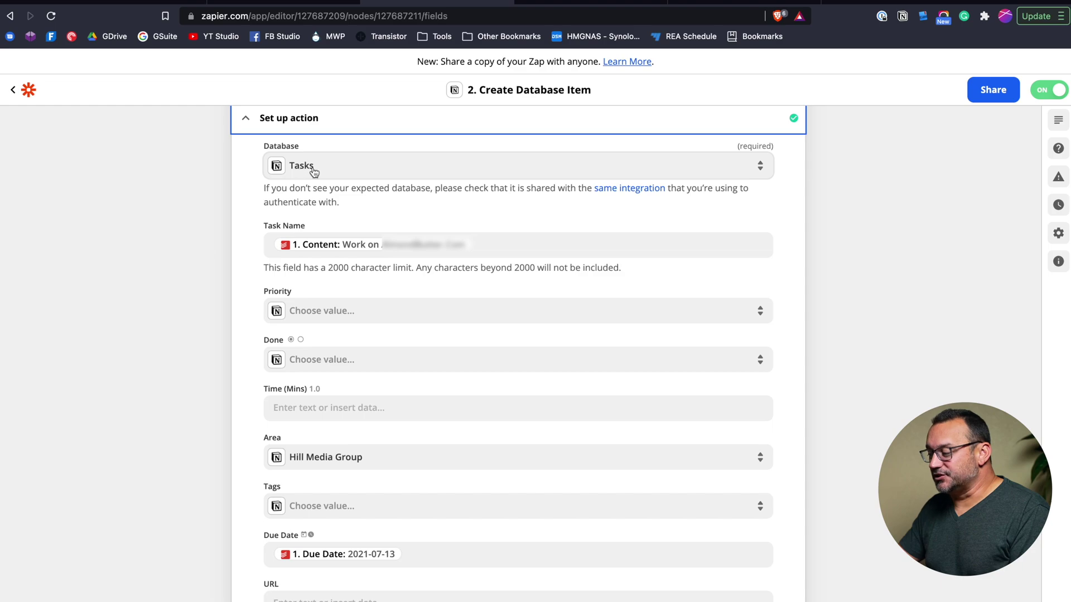
Insert the Todoist Content field into Task Name a second time and remove the duplicate
{"action": "left_click", "coordinate": [491, 239]}
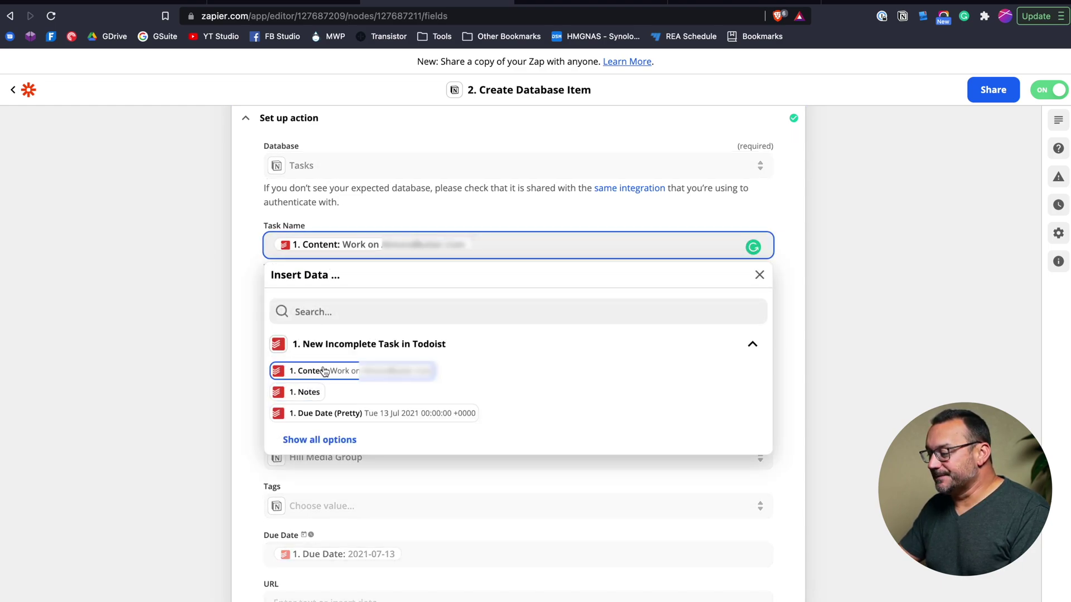
{"action": "left_click", "coordinate": [303, 372]}
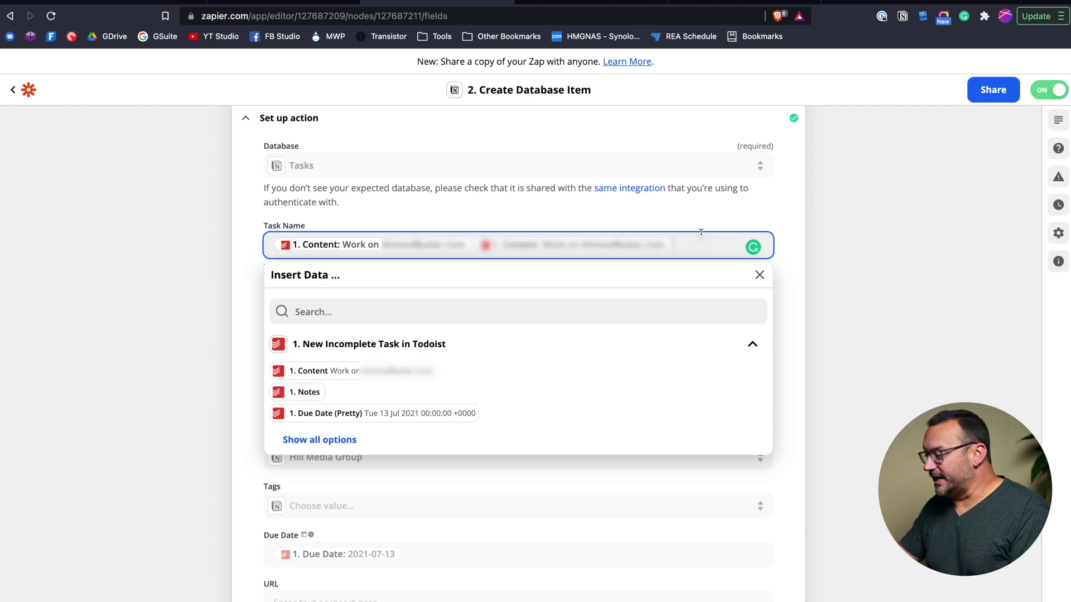
{"action": "key", "text": "BackSpace"}
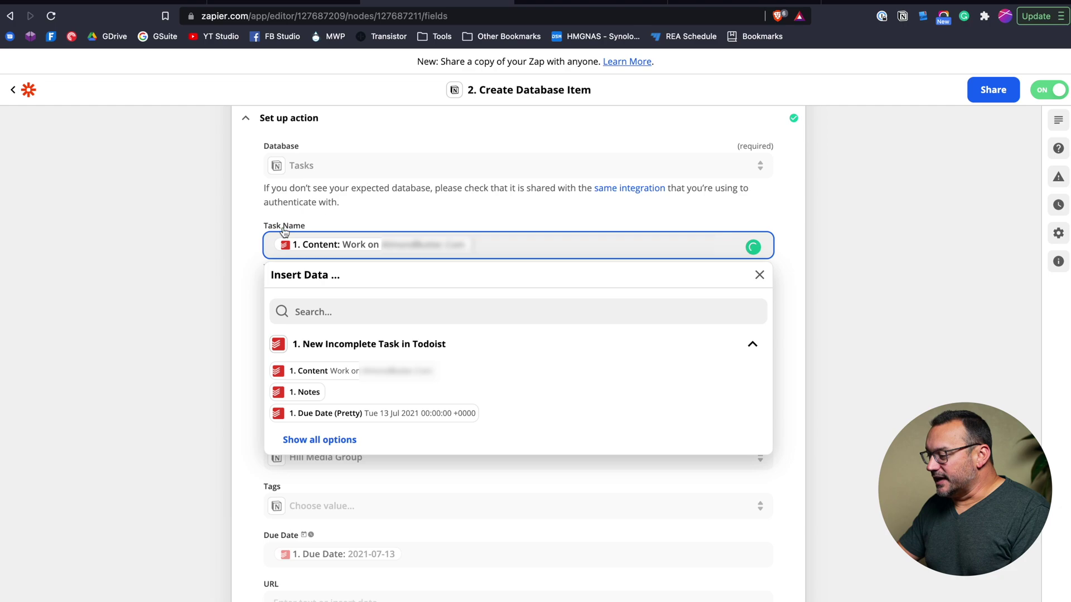
{"action": "left_click", "coordinate": [234, 252]}
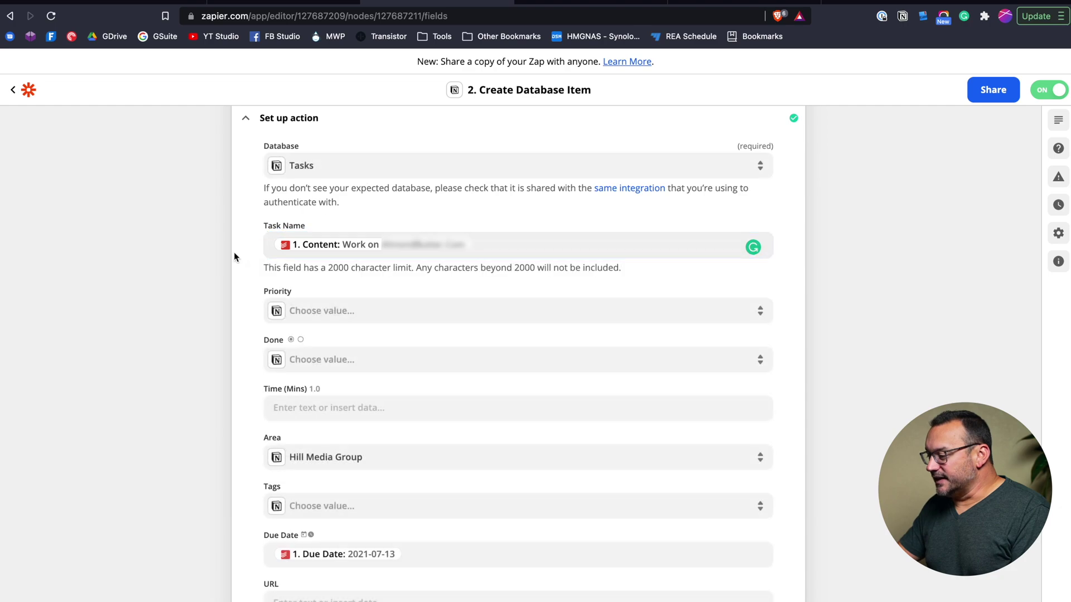
Examine the value options of the Priority and Done fields in the Notion action setup
{"action": "left_click", "coordinate": [314, 311]}
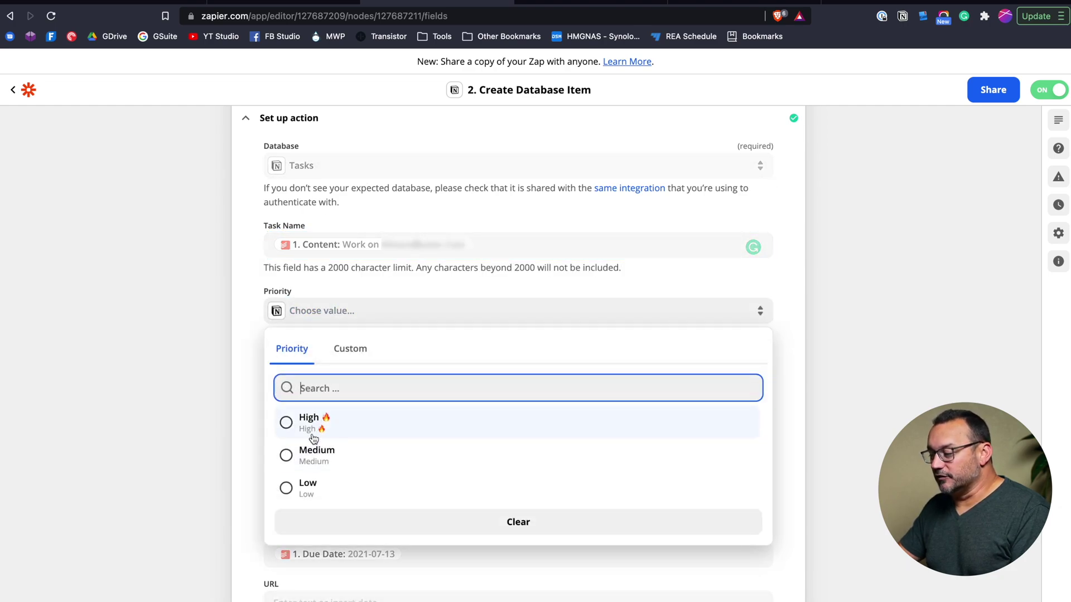
{"action": "left_click", "coordinate": [248, 324]}
{"action": "scroll", "coordinate": [248, 324], "scroll_direction": "down", "scroll_amount": 2}
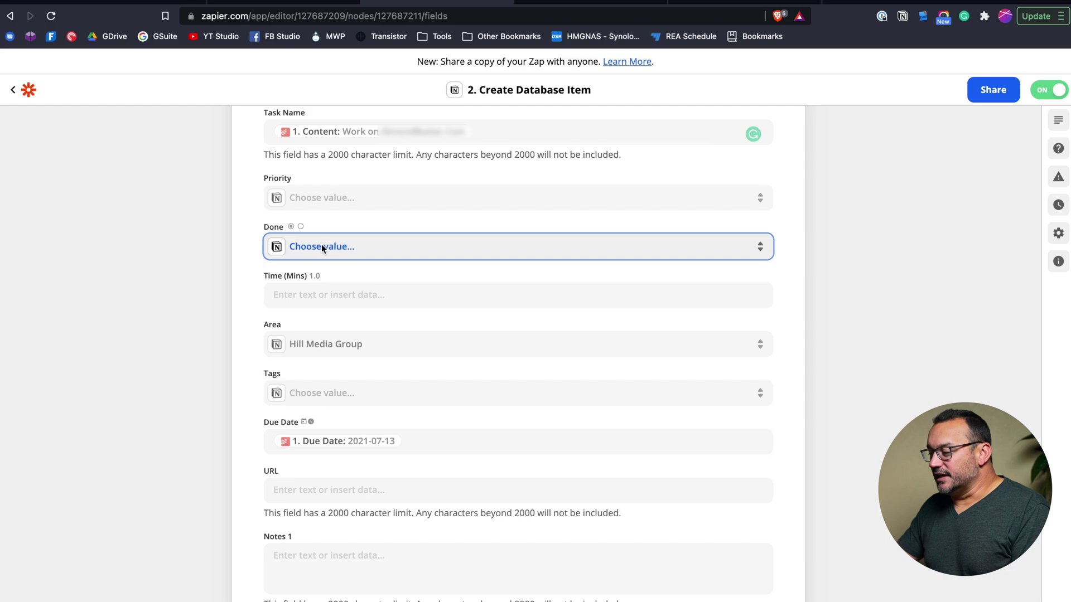
{"action": "left_click", "coordinate": [321, 247]}
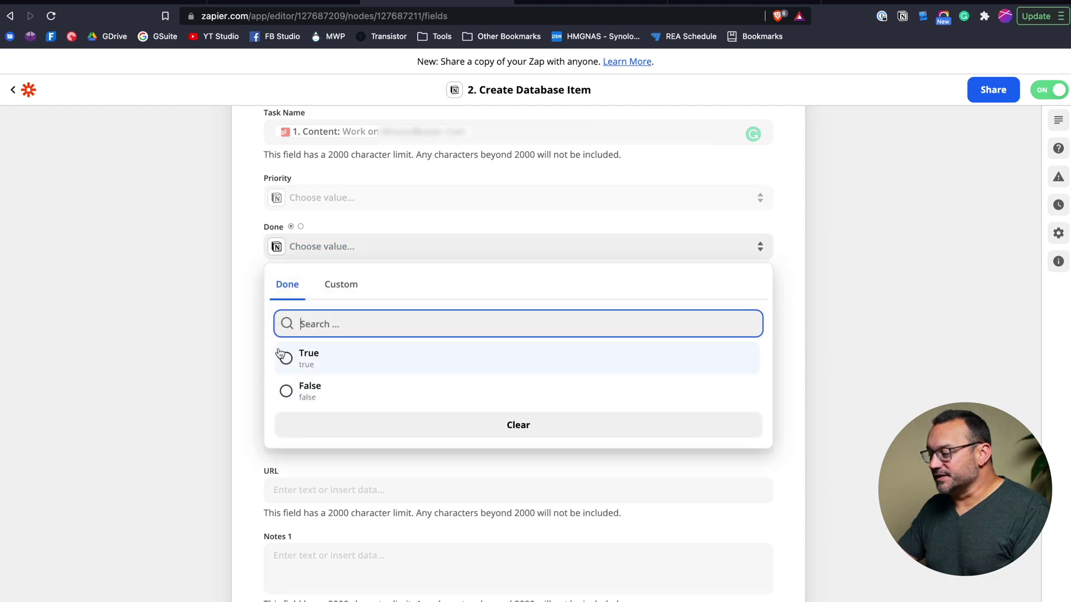
{"action": "left_click", "coordinate": [251, 336]}
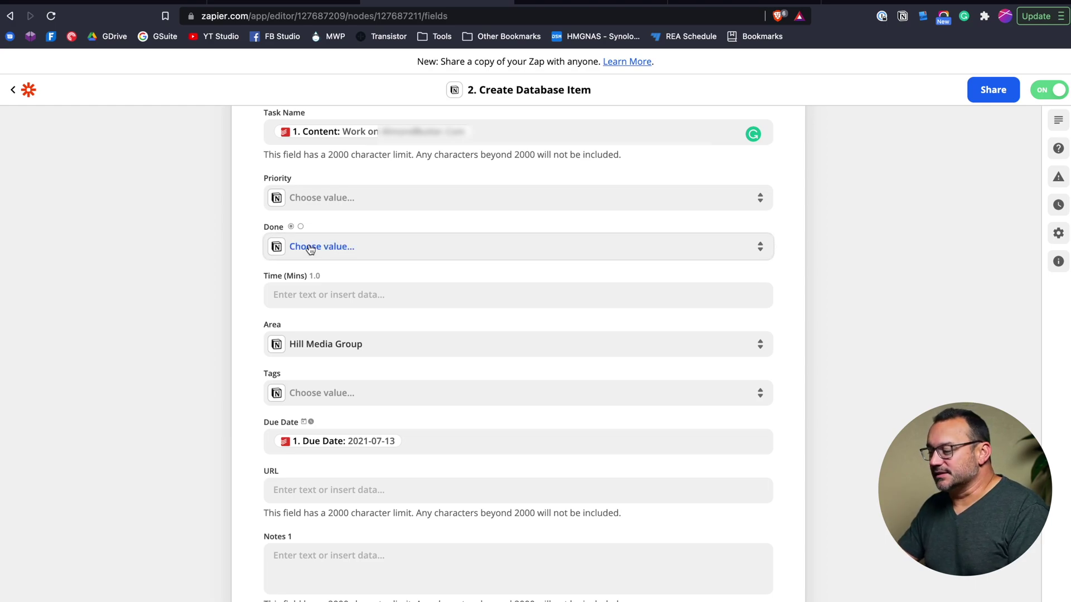
Examine the insertable data for the Time (Mins) field and the value options of the Area field in the Notion action setup
{"action": "left_click", "coordinate": [312, 293]}
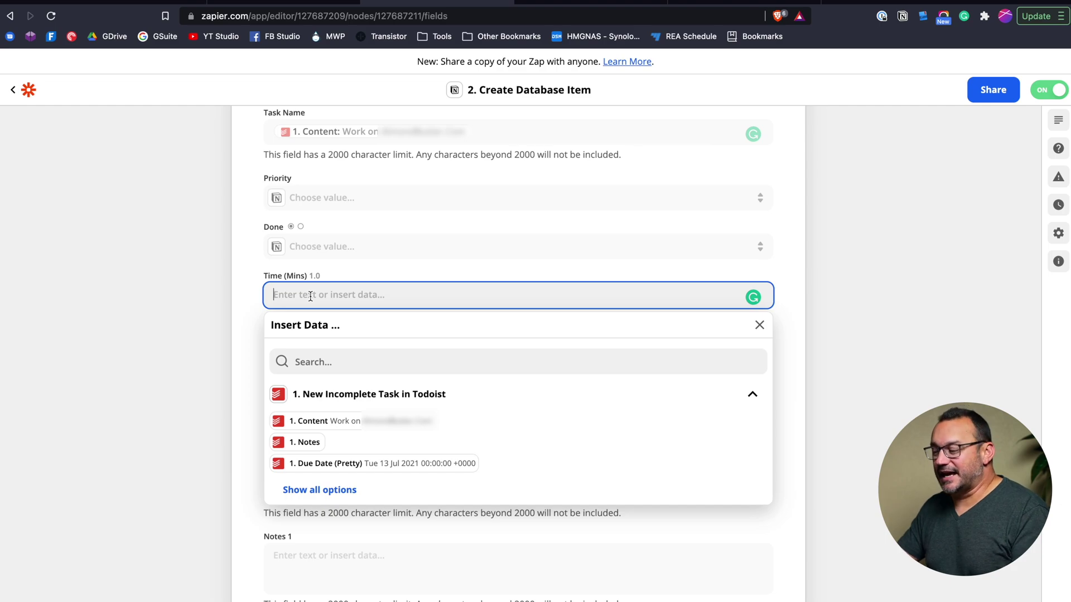
{"action": "left_click", "coordinate": [235, 274]}
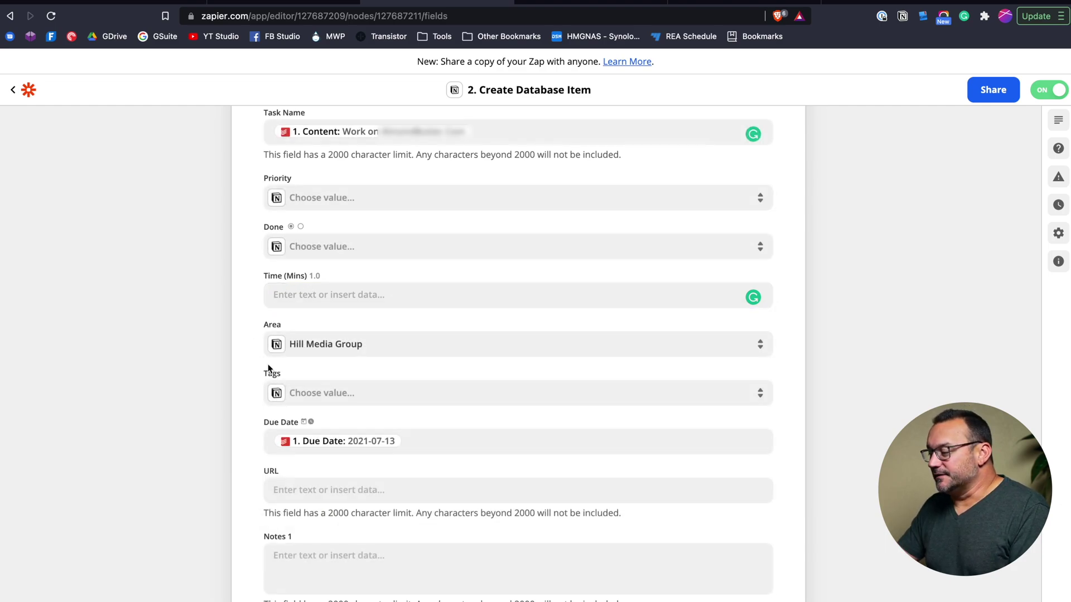
{"action": "scroll", "coordinate": [270, 366], "scroll_direction": "down", "scroll_amount": 2}
{"action": "left_click", "coordinate": [334, 302]}
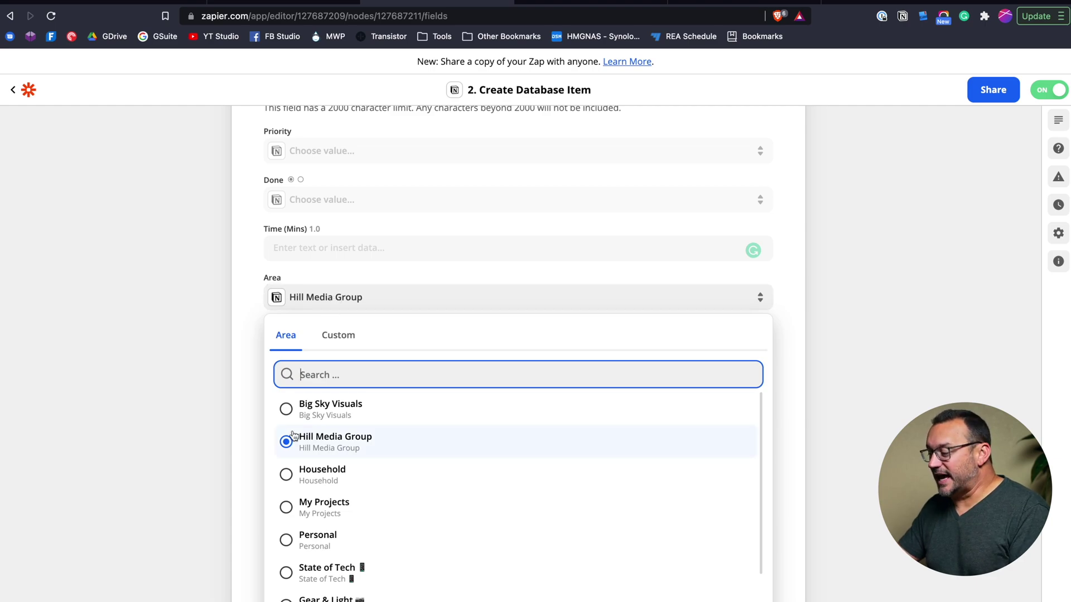
{"action": "left_click", "coordinate": [246, 423]}
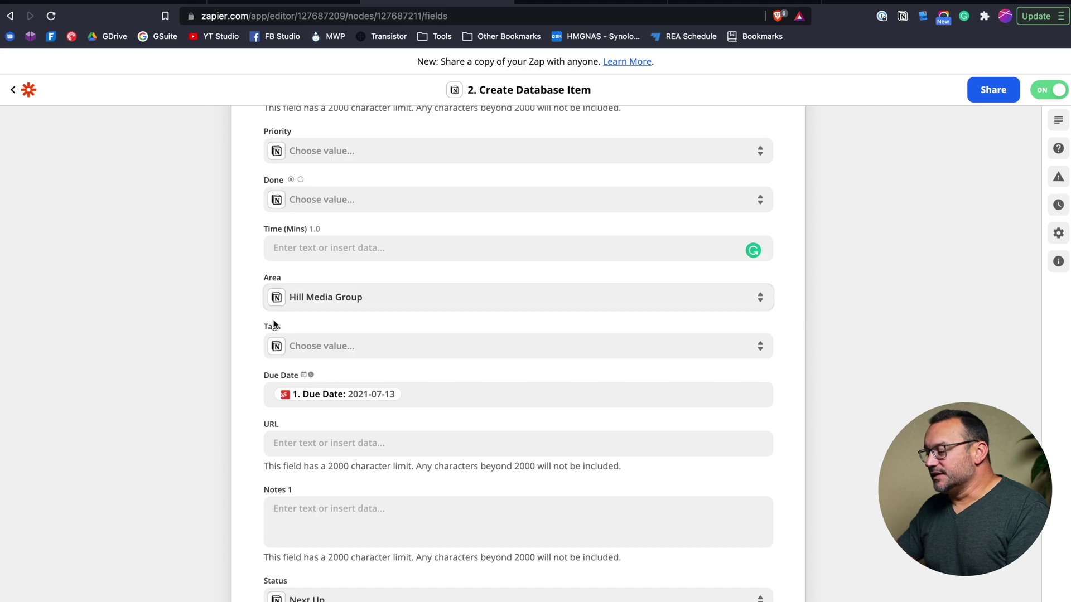
Examine the Tags value options and review the remaining field mappings from Due Date through Content
{"action": "scroll", "coordinate": [276, 321], "scroll_direction": "down", "scroll_amount": 2}
{"action": "left_click", "coordinate": [322, 279]}
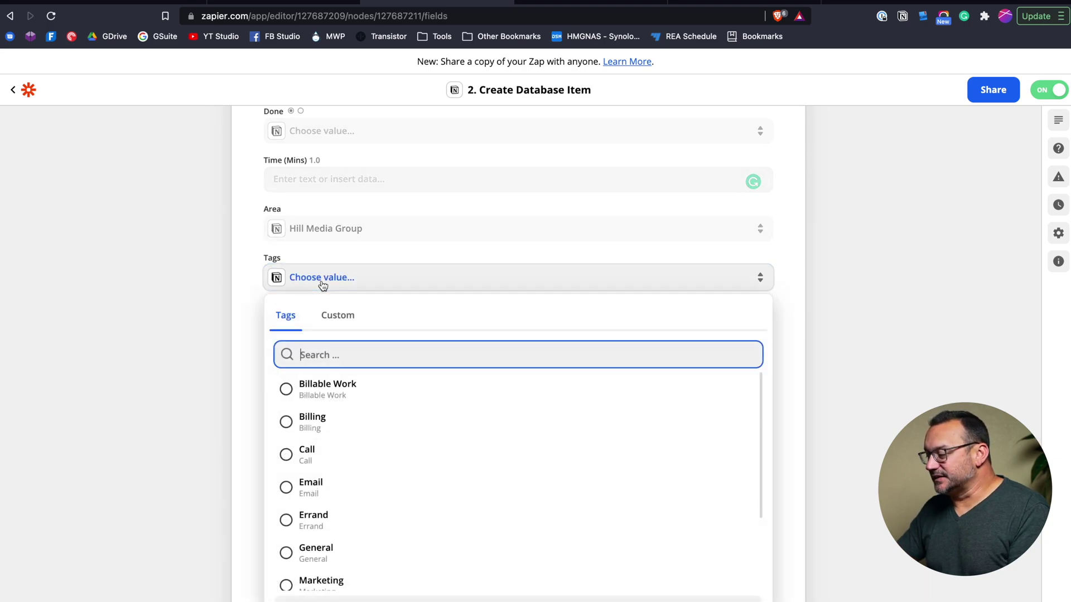
{"action": "scroll", "coordinate": [301, 404], "scroll_direction": "down", "scroll_amount": 3}
{"action": "scroll", "coordinate": [315, 407], "scroll_direction": "up", "scroll_amount": 2}
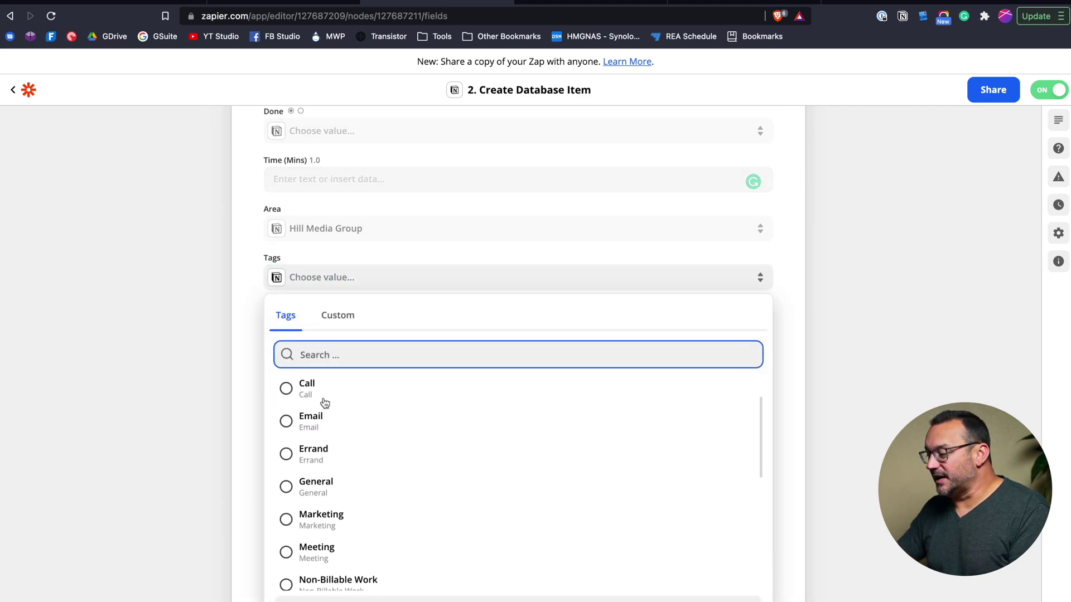
{"action": "left_click", "coordinate": [251, 313]}
{"action": "scroll", "coordinate": [251, 326], "scroll_direction": "down", "scroll_amount": 2}
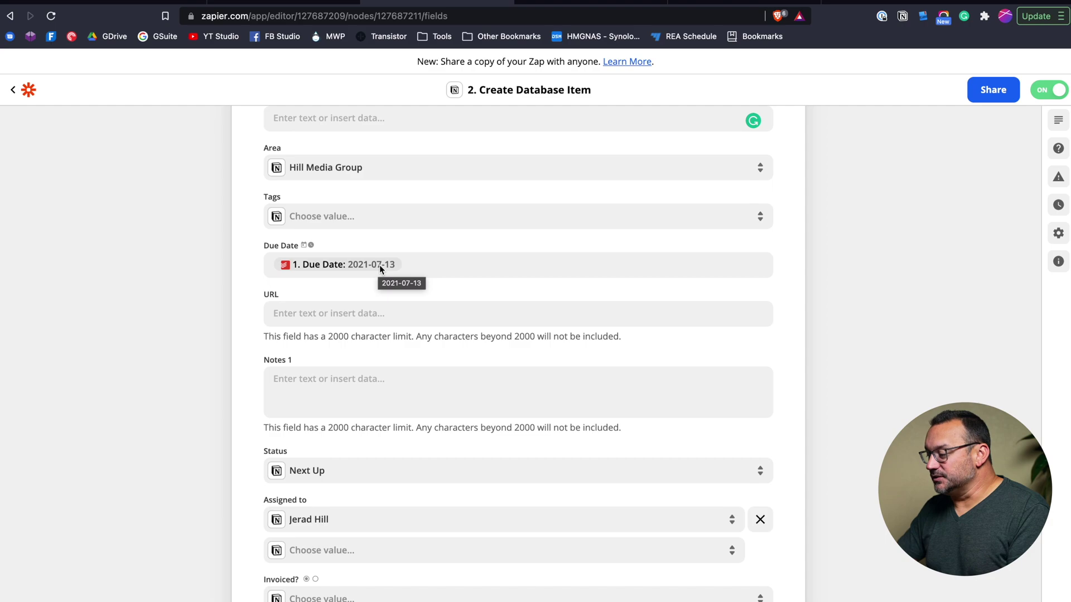
{"action": "scroll", "coordinate": [345, 290], "scroll_direction": "down", "scroll_amount": 3}
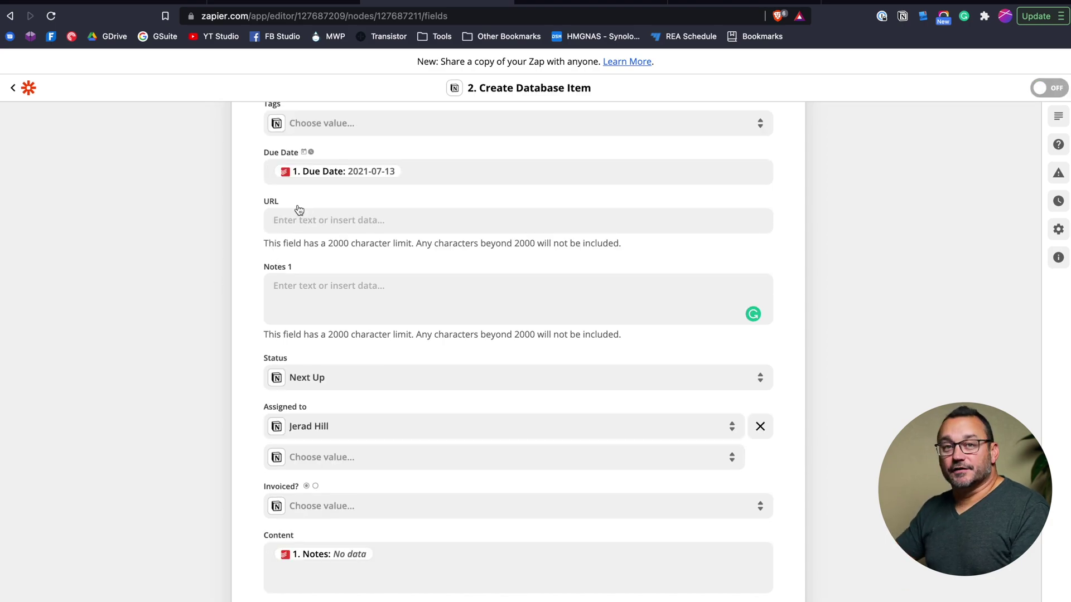
{"action": "scroll", "coordinate": [298, 246], "scroll_direction": "down", "scroll_amount": 1}
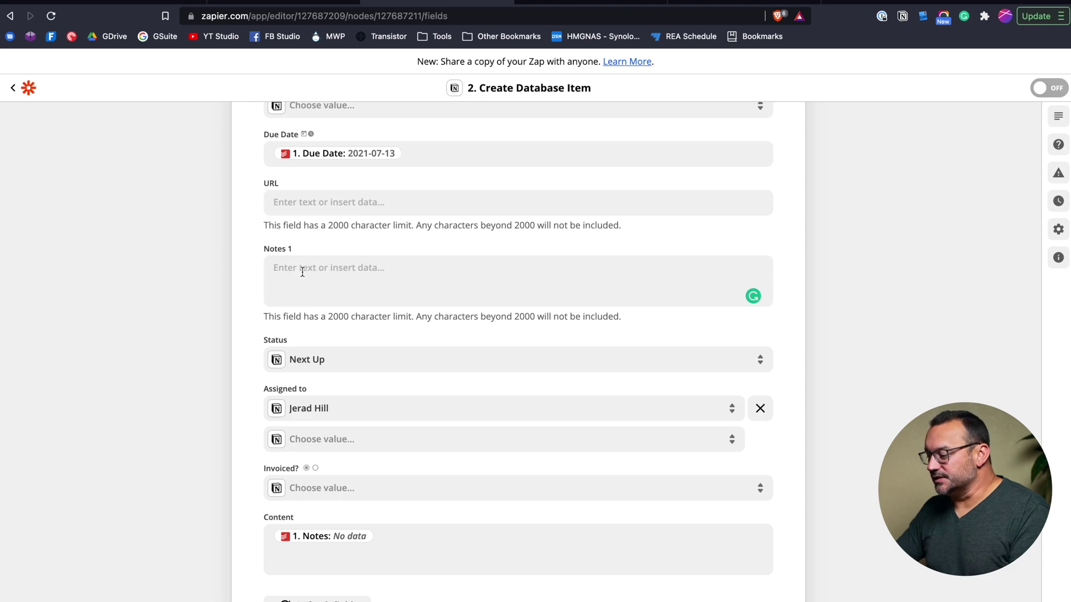
{"action": "scroll", "coordinate": [275, 272], "scroll_direction": "down", "scroll_amount": 3}
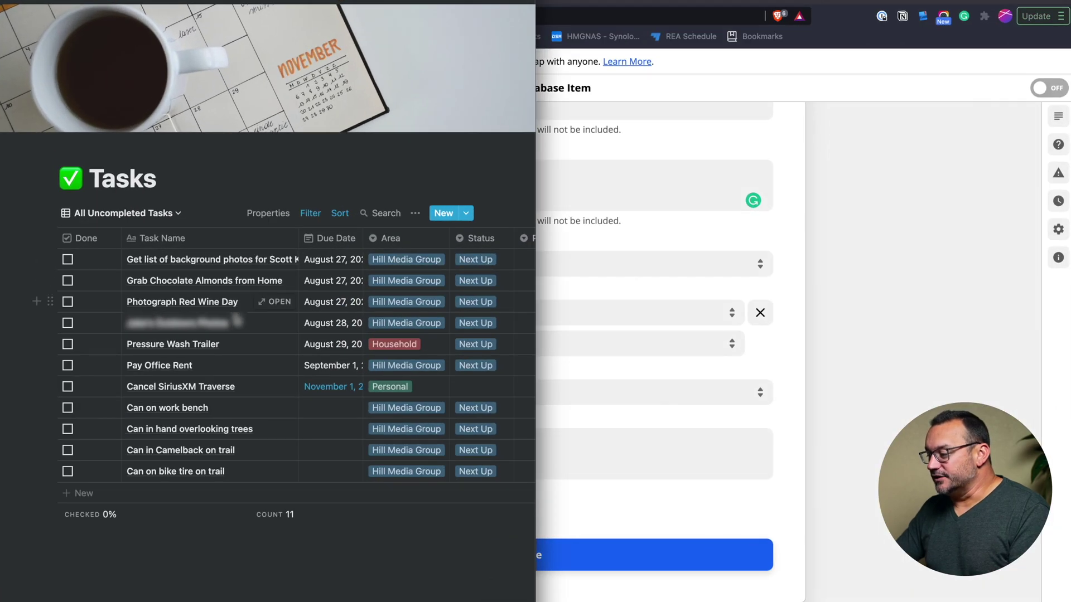
Switch to Notion, open the Hill Media Group task due August 28, and examine its properties and page body against the Zapier fields
{"action": "left_click", "coordinate": [274, 323]}
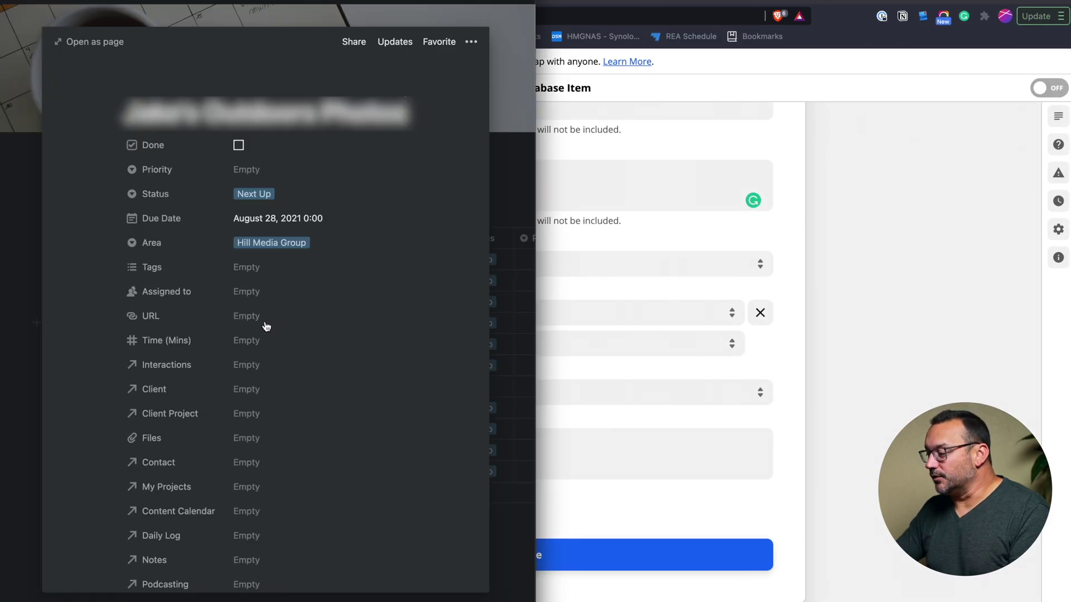
{"action": "scroll", "coordinate": [370, 363], "scroll_direction": "down", "scroll_amount": 10}
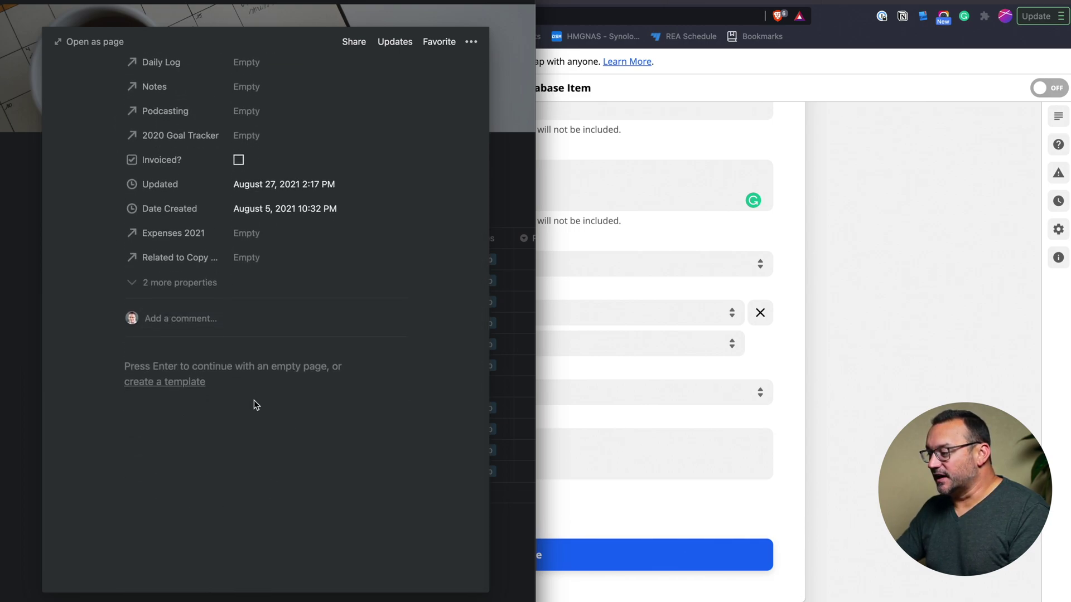
{"action": "scroll", "coordinate": [233, 291], "scroll_direction": "up", "scroll_amount": 8}
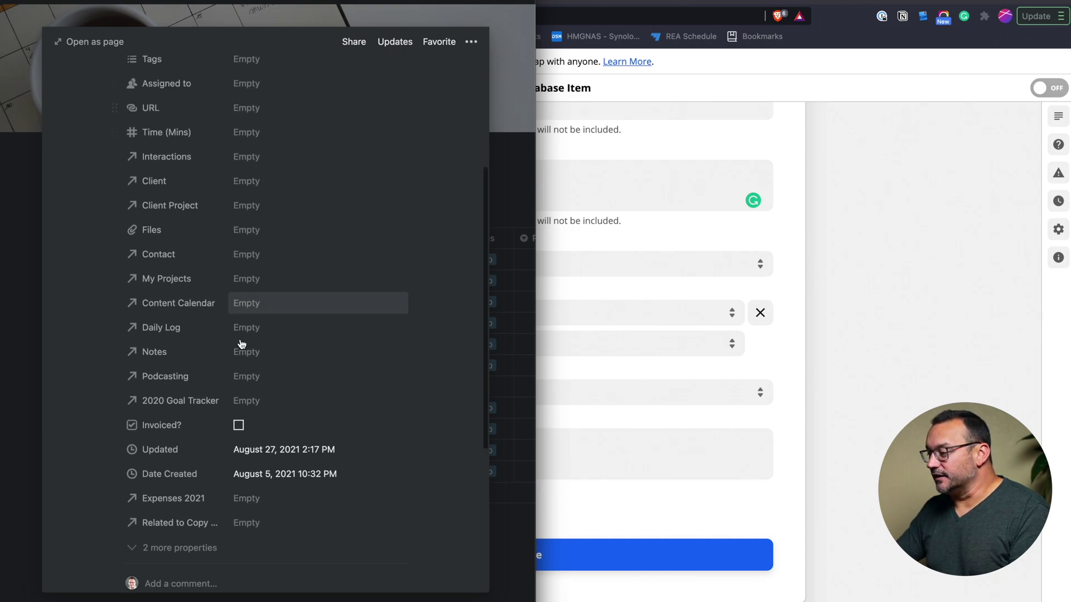
{"action": "scroll", "coordinate": [237, 356], "scroll_direction": "up", "scroll_amount": 5}
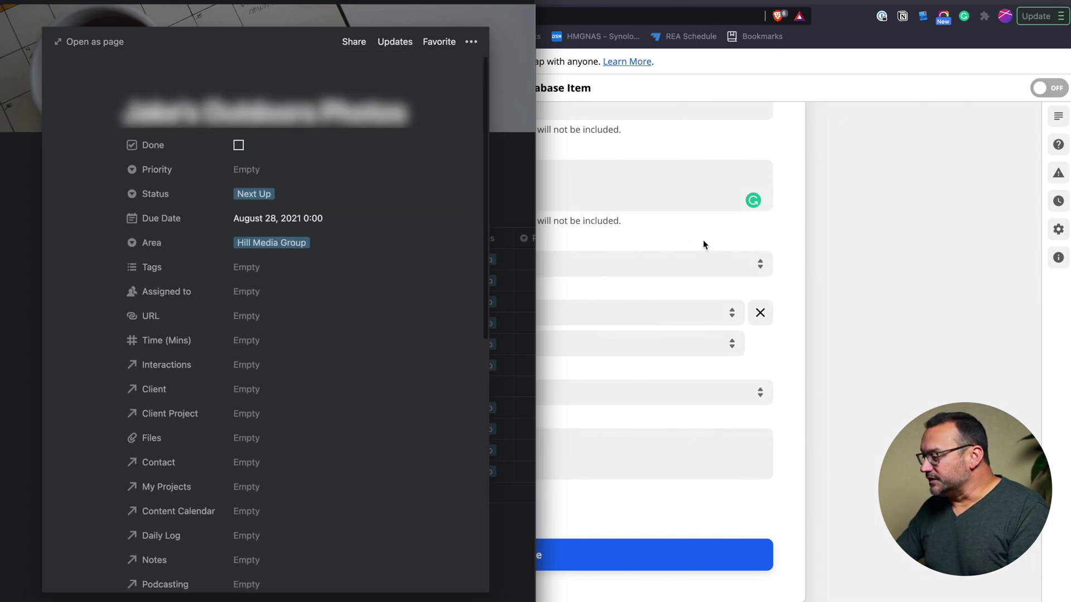
{"action": "left_click", "coordinate": [831, 228]}
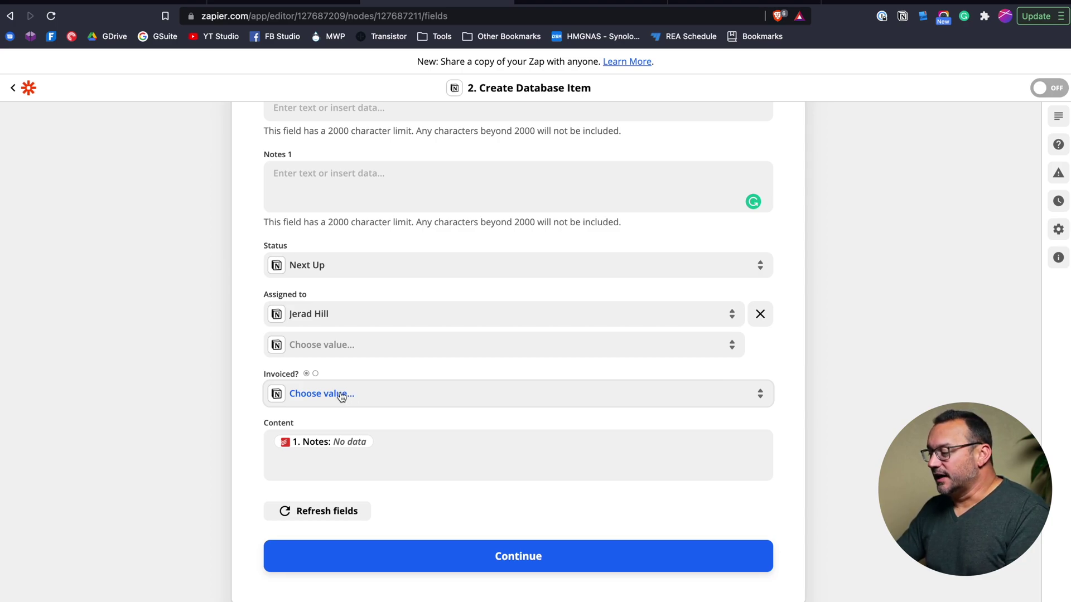
{"action": "key", "text": "ctrl+Up"}
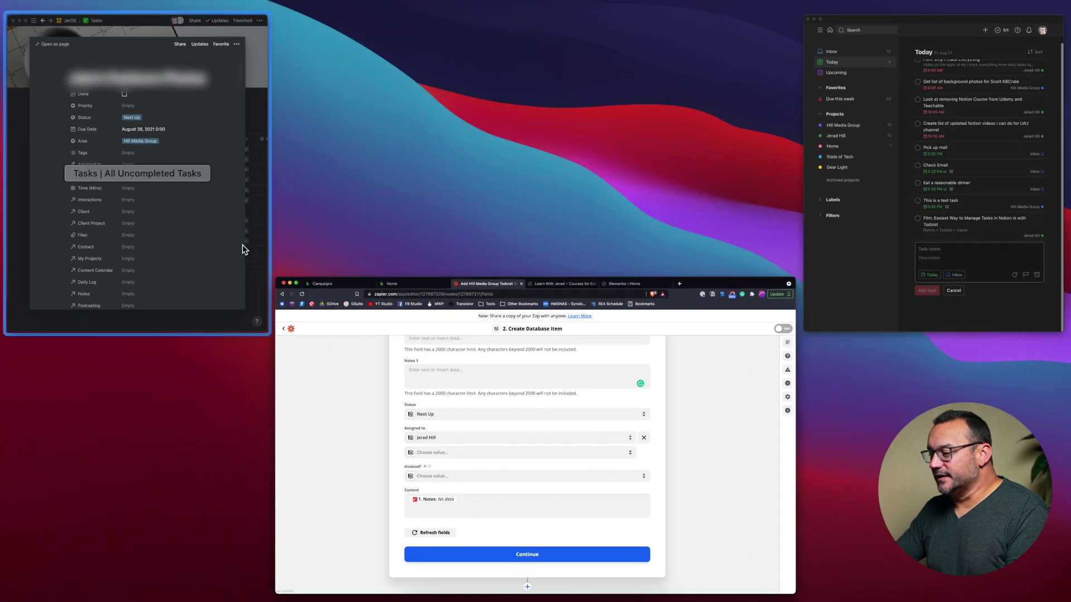
{"action": "left_click", "coordinate": [242, 244]}
{"action": "scroll", "coordinate": [253, 342], "scroll_direction": "down", "scroll_amount": 1}
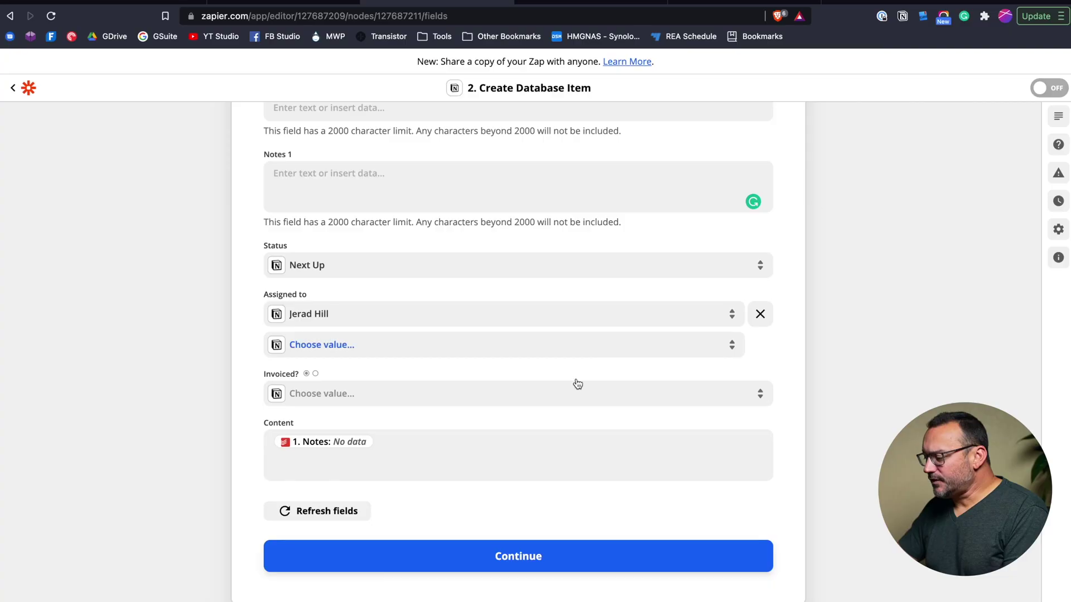
In Zapier, continue past the Notion field setup, review the action's test data, and turn on the Zap
{"action": "scroll", "coordinate": [552, 391], "scroll_direction": "down", "scroll_amount": 1}
{"action": "left_click", "coordinate": [533, 549]}
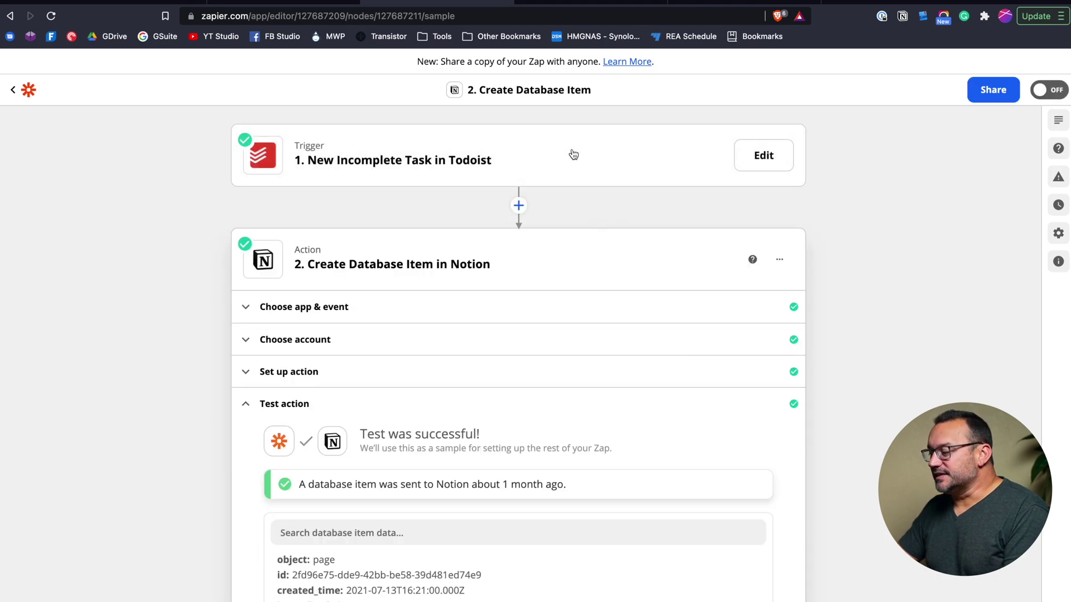
{"action": "scroll", "coordinate": [587, 299], "scroll_direction": "down", "scroll_amount": 6}
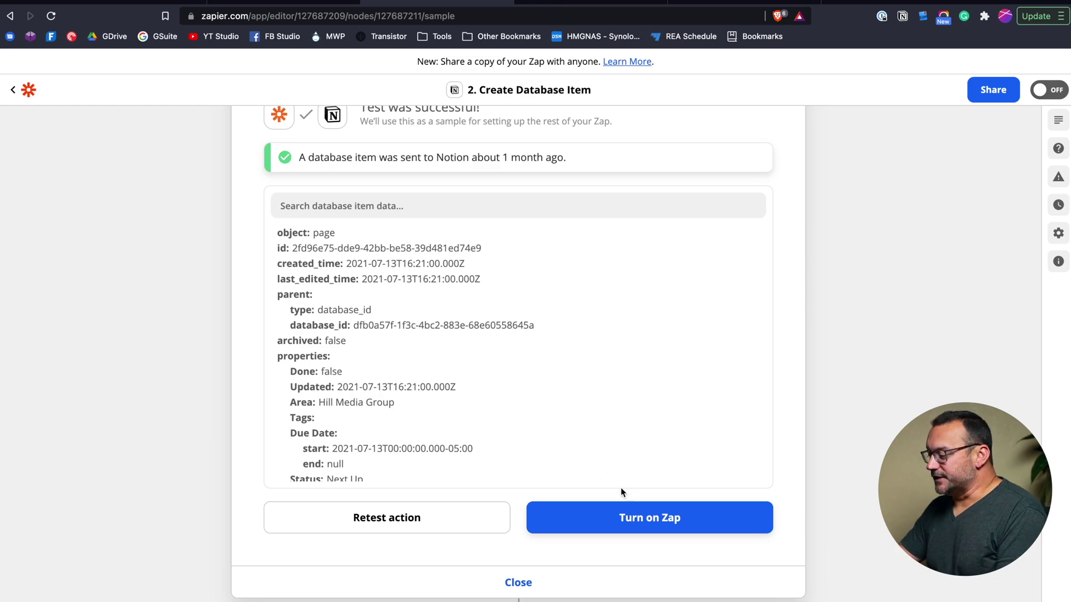
{"action": "left_click", "coordinate": [642, 519]}
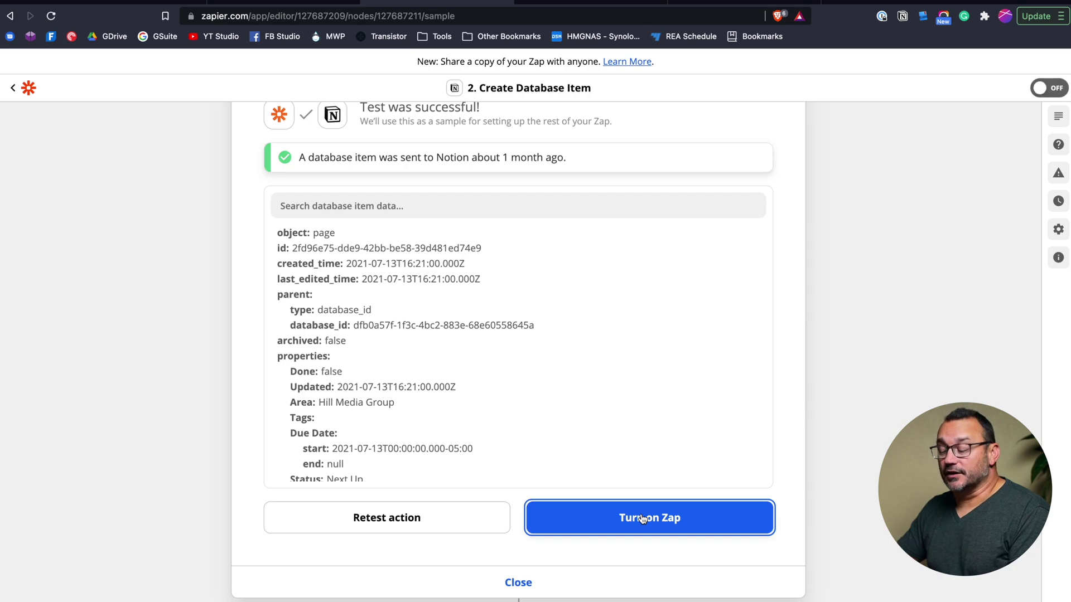
Switch to Notion and close the open task page to return to the All Uncompleted Tasks view
{"action": "key", "text": "ctrl+Up"}
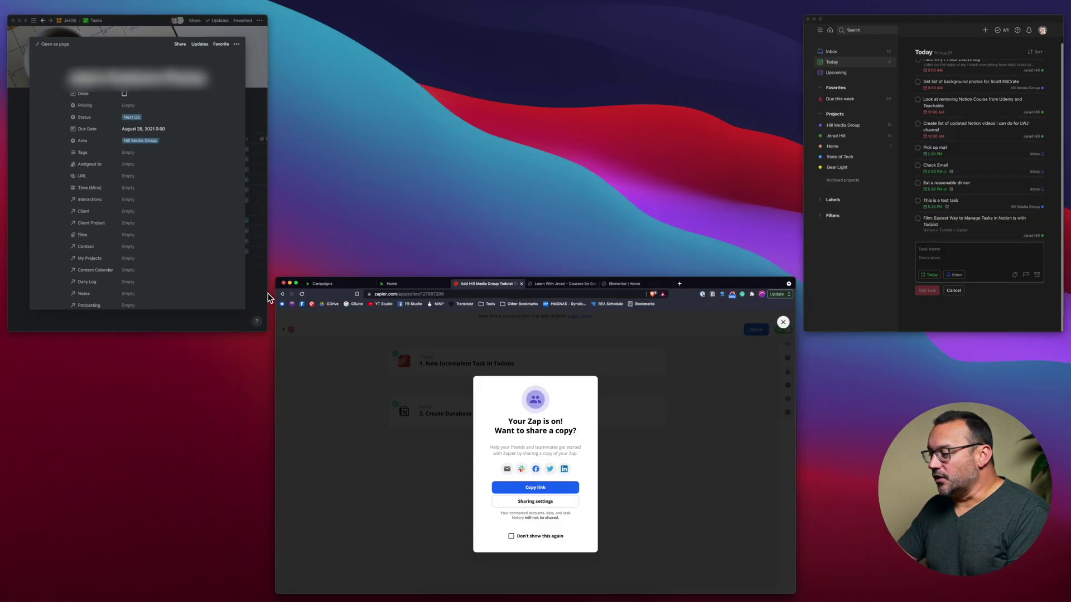
{"action": "left_click", "coordinate": [222, 240]}
{"action": "left_click", "coordinate": [22, 212]}
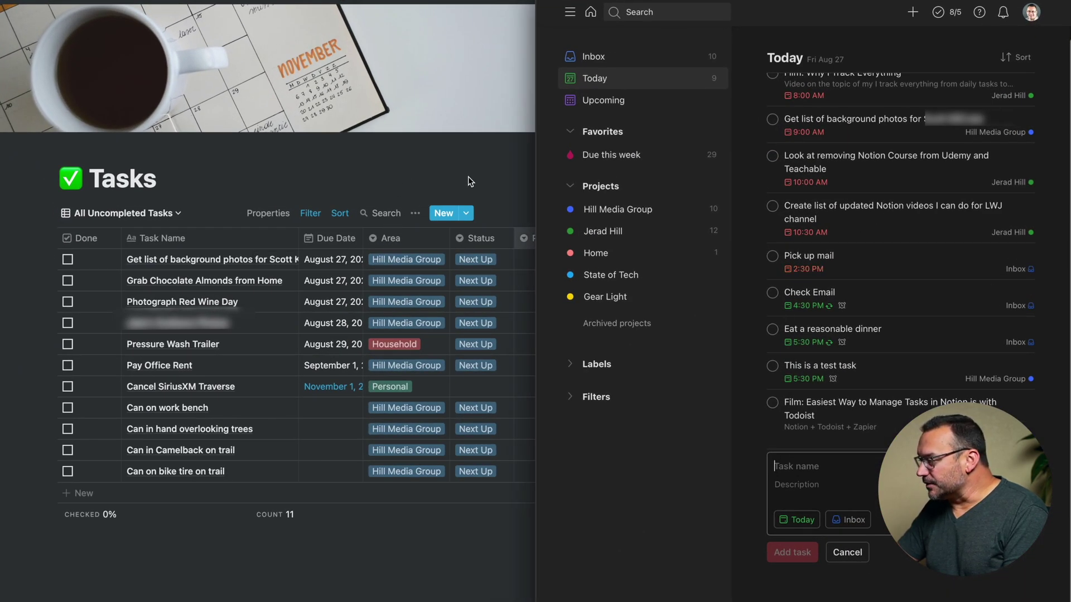
{"action": "left_click", "coordinate": [1046, 1]}
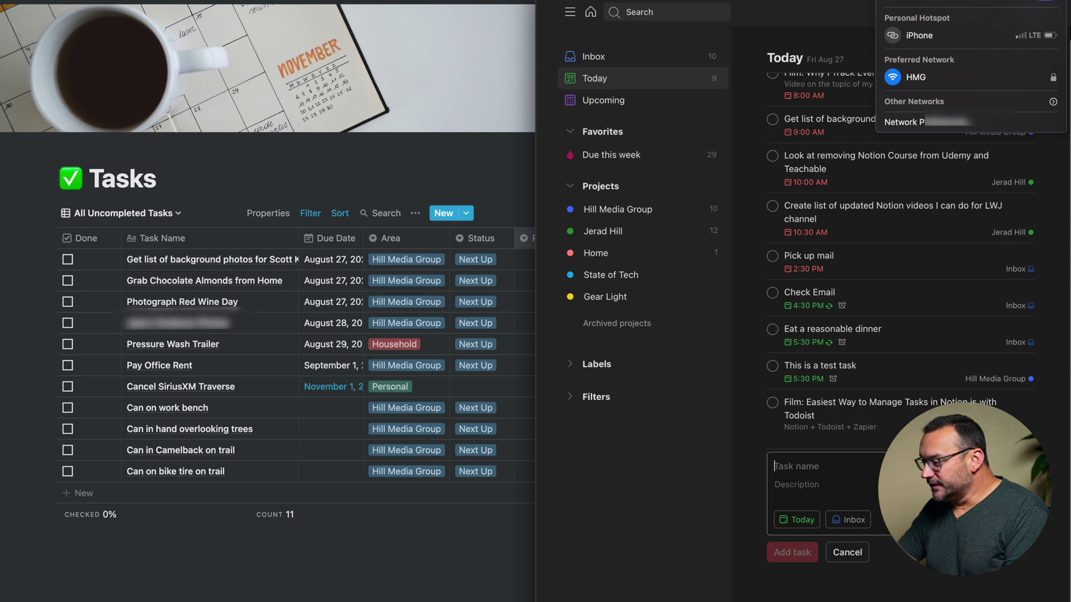
{"action": "key", "text": "Escape"}
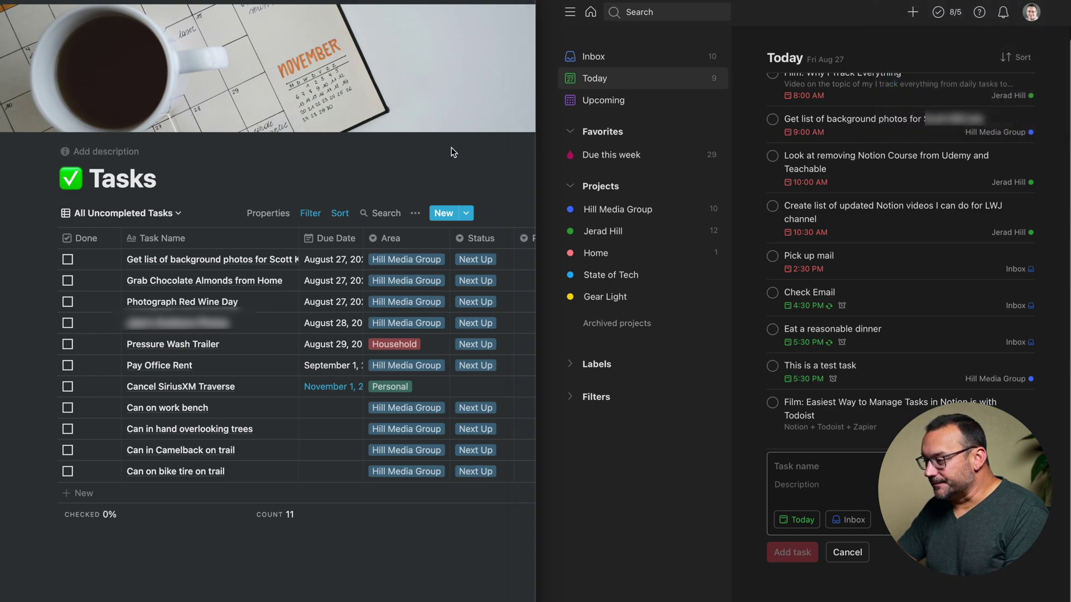